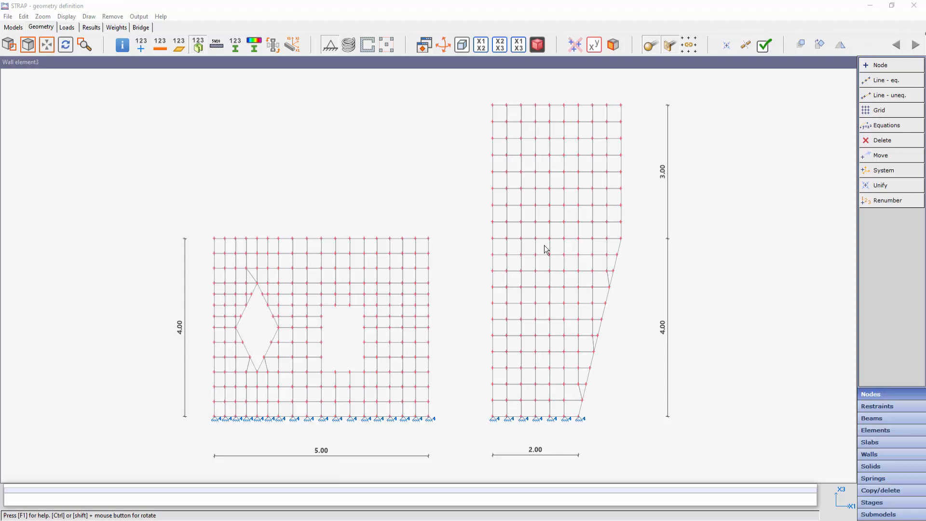
- Define an element wall over the lower tapered 4.00 m part of the tall mesh, from its 2.00 m base to the wider edge
{"action": "left_click", "coordinate": [872, 455]}
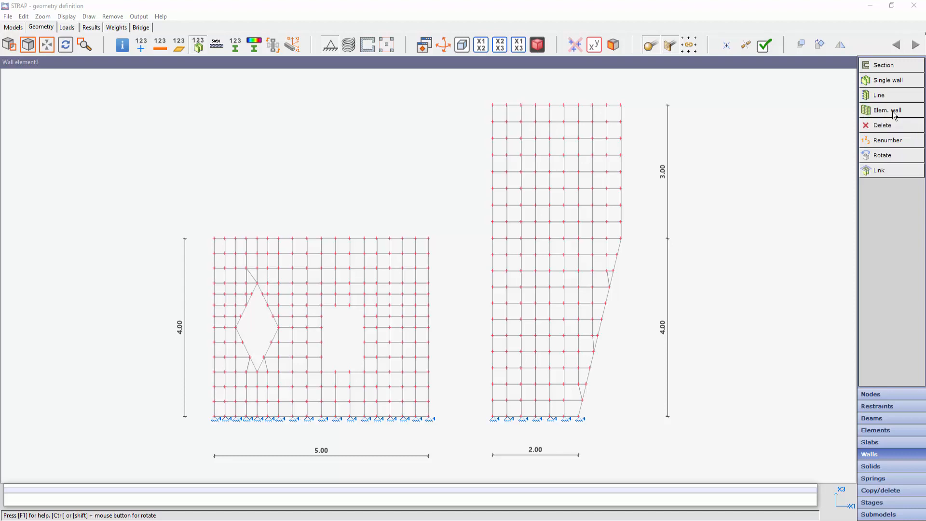
{"action": "left_click", "coordinate": [879, 115]}
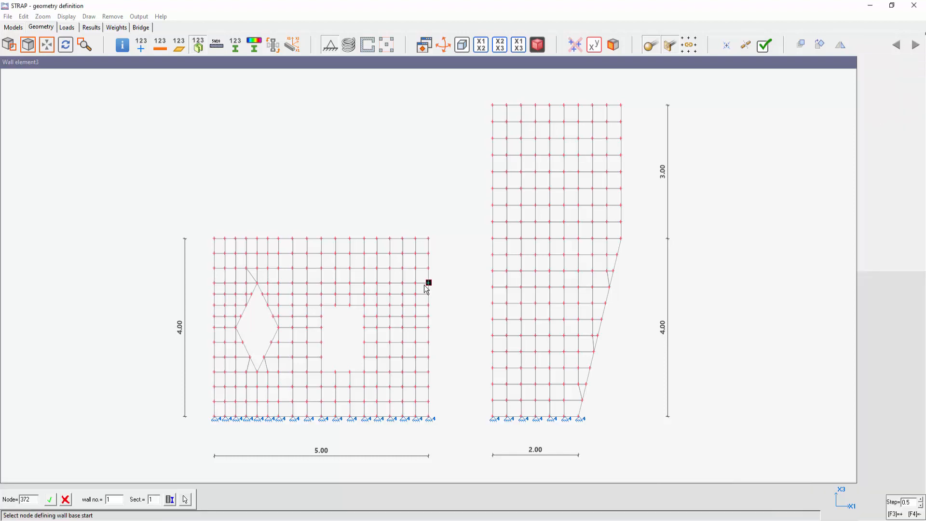
{"action": "left_click", "coordinate": [493, 417]}
{"action": "left_click", "coordinate": [580, 418]}
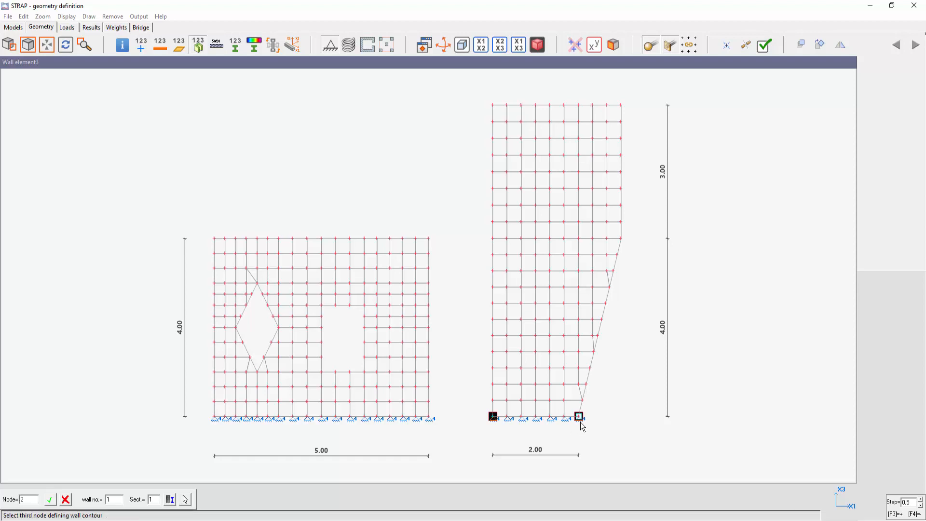
{"action": "left_click", "coordinate": [621, 238]}
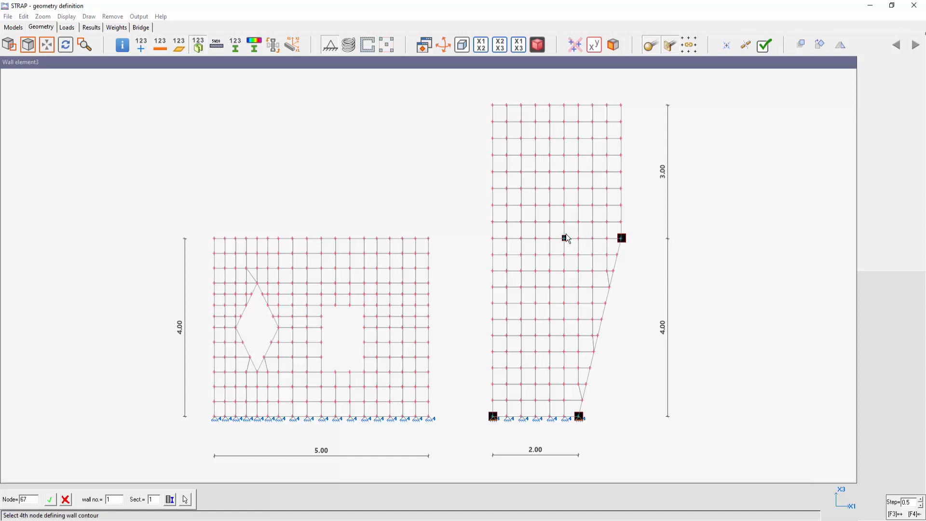
{"action": "left_click", "coordinate": [493, 238]}
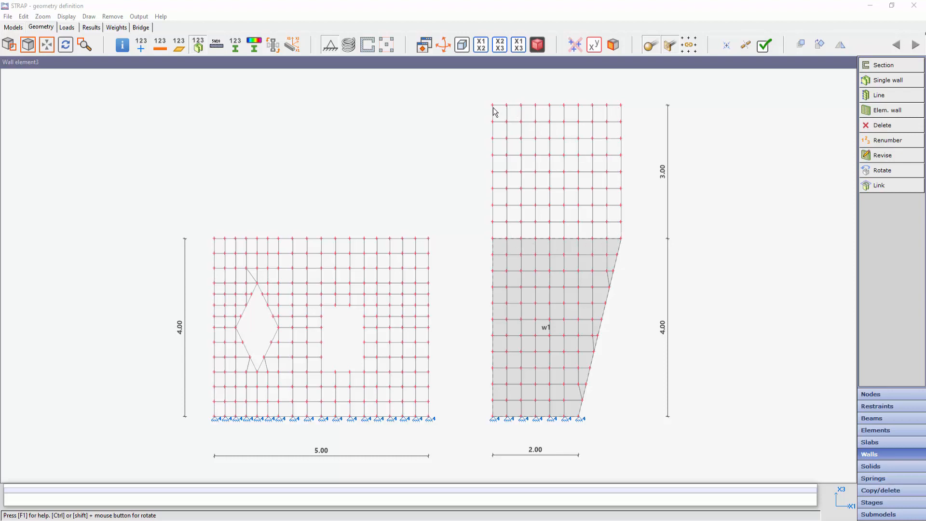
- Define a second element wall over the upper rectangular 3.00 m part of the tall mesh using its four corner nodes
{"action": "left_click", "coordinate": [885, 110]}
{"action": "left_click", "coordinate": [492, 238]}
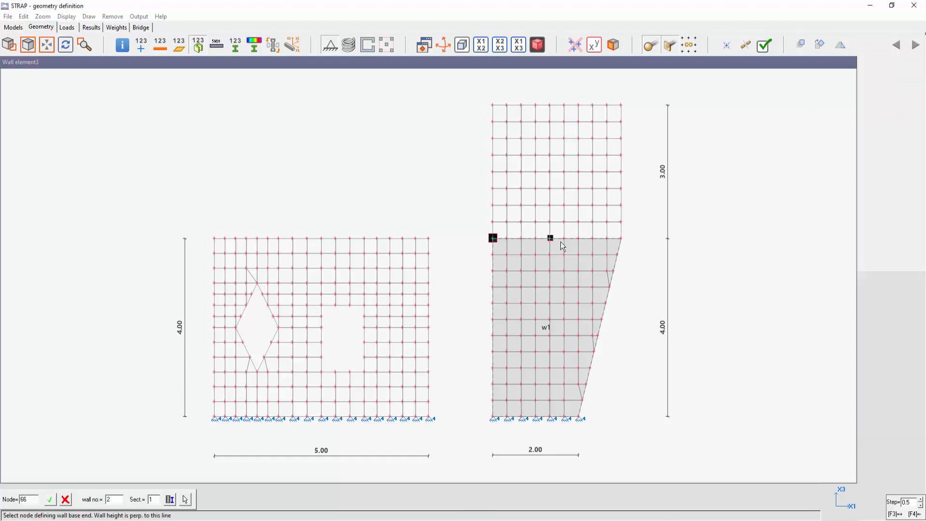
{"action": "left_click", "coordinate": [624, 243]}
{"action": "left_click", "coordinate": [624, 106]}
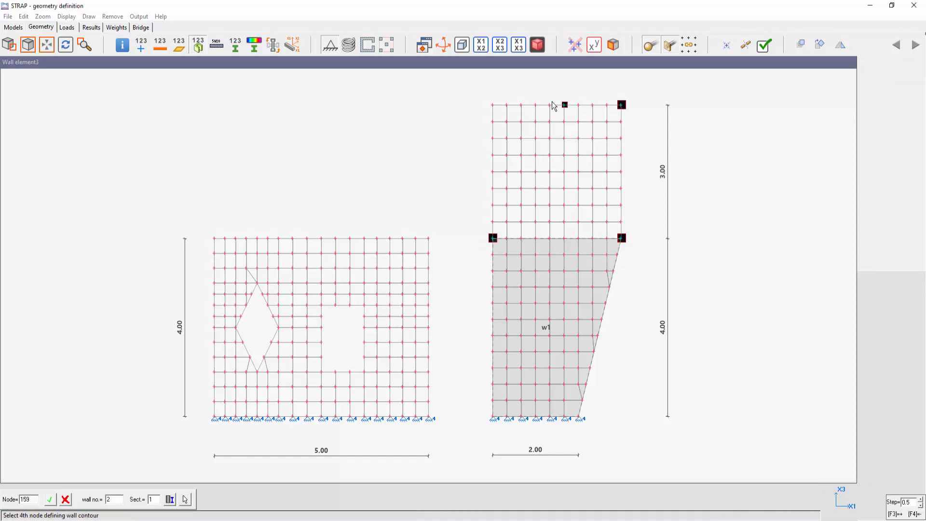
{"action": "left_click", "coordinate": [487, 102]}
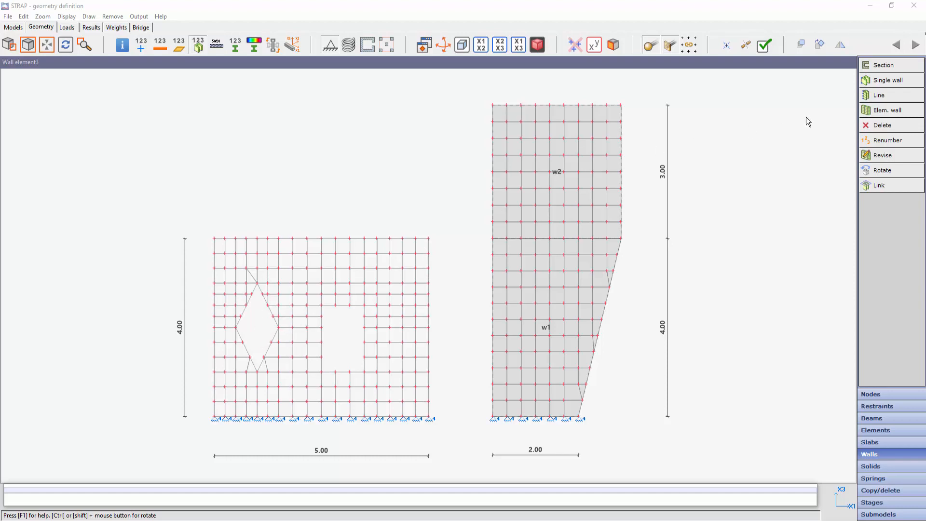
- Define a third element wall over the 5.00 by 4.00 m mesh with the diamond and rectangular openings
{"action": "left_click", "coordinate": [887, 112]}
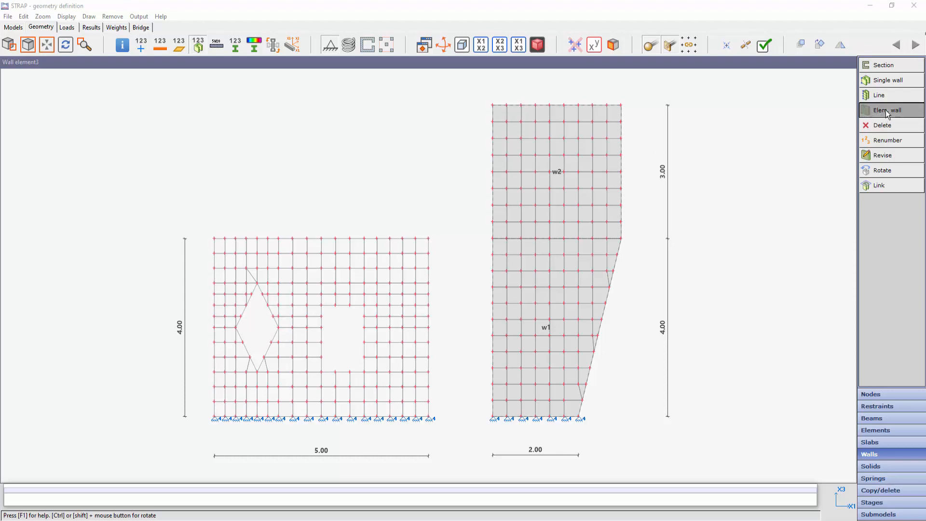
{"action": "left_click", "coordinate": [214, 425]}
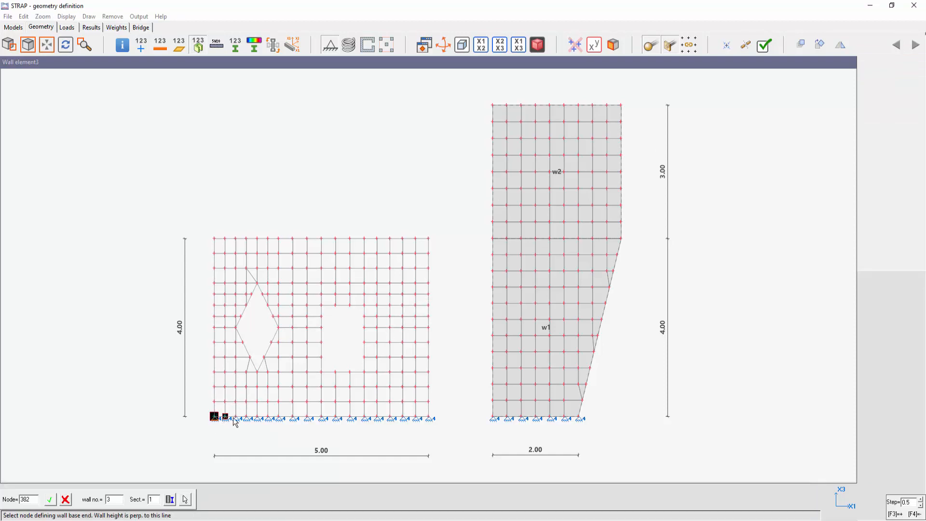
{"action": "left_click", "coordinate": [438, 426]}
{"action": "left_click", "coordinate": [443, 235]}
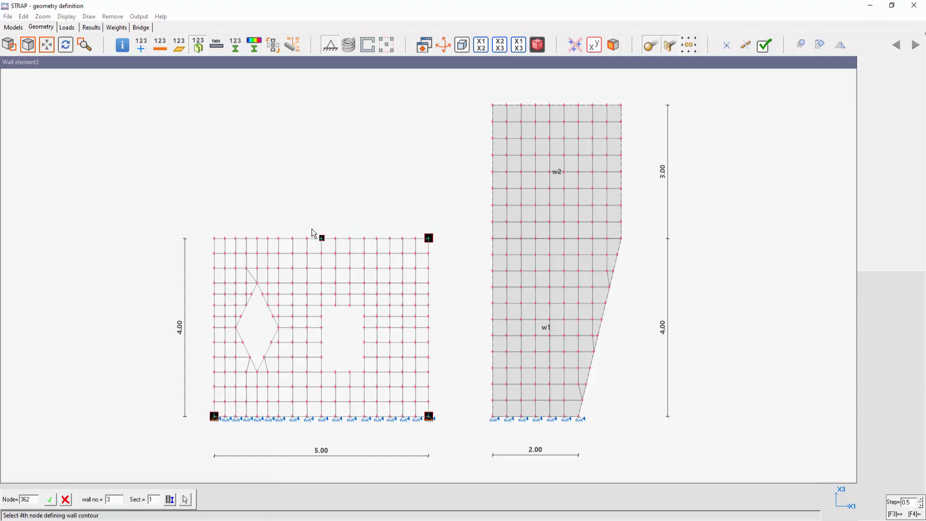
{"action": "left_click", "coordinate": [216, 226]}
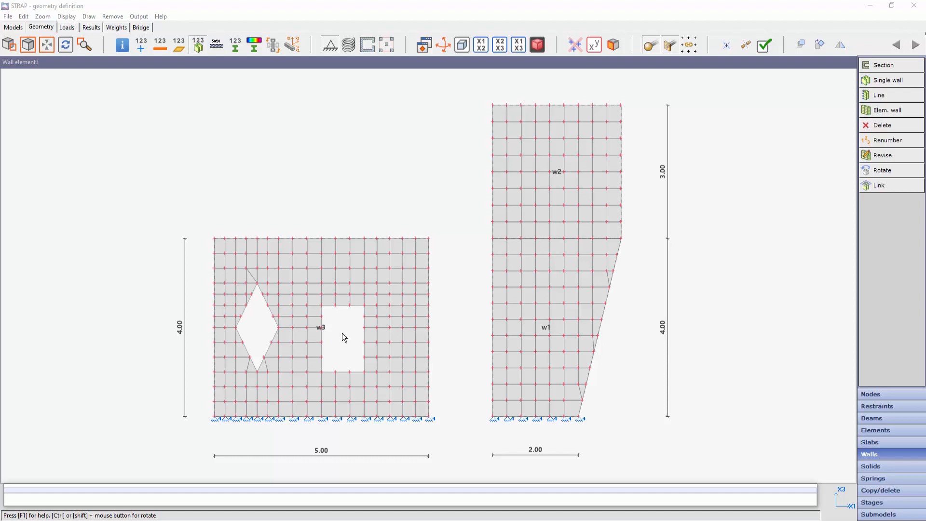
- Create a new load case titled A
{"action": "left_click", "coordinate": [70, 28]}
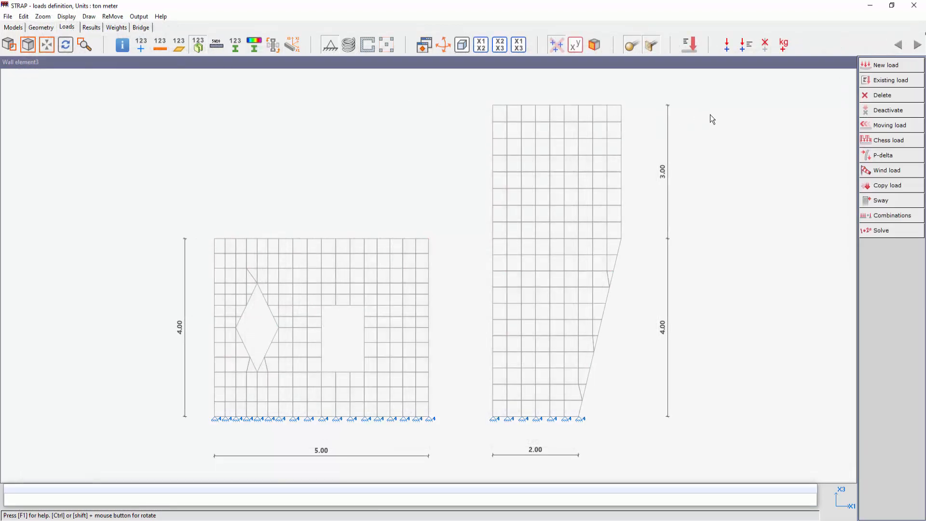
{"action": "left_click", "coordinate": [876, 66]}
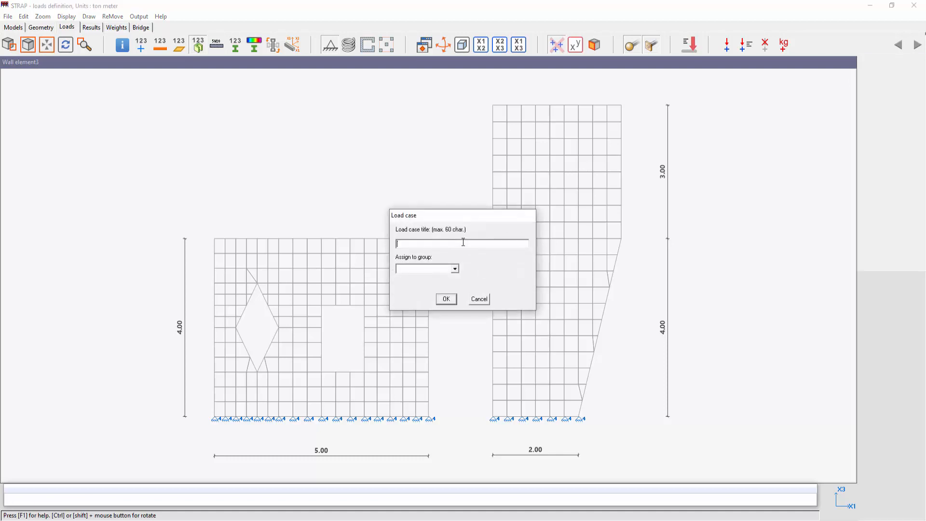
{"action": "type", "text": "A"}
{"action": "left_click", "coordinate": [446, 298]}
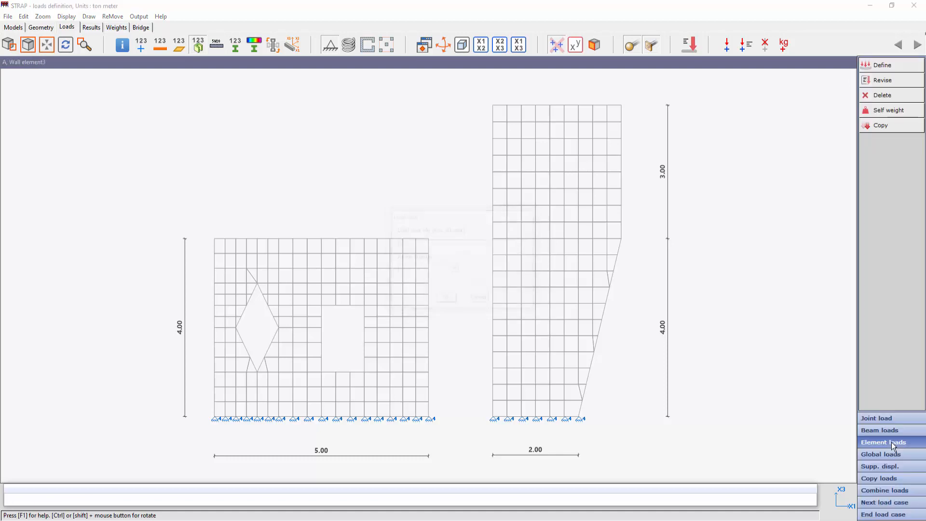
- Apply a joint load of FX1 = 10 ton to the upper-left corner node of the 5 m wall with openings
{"action": "left_click", "coordinate": [890, 422]}
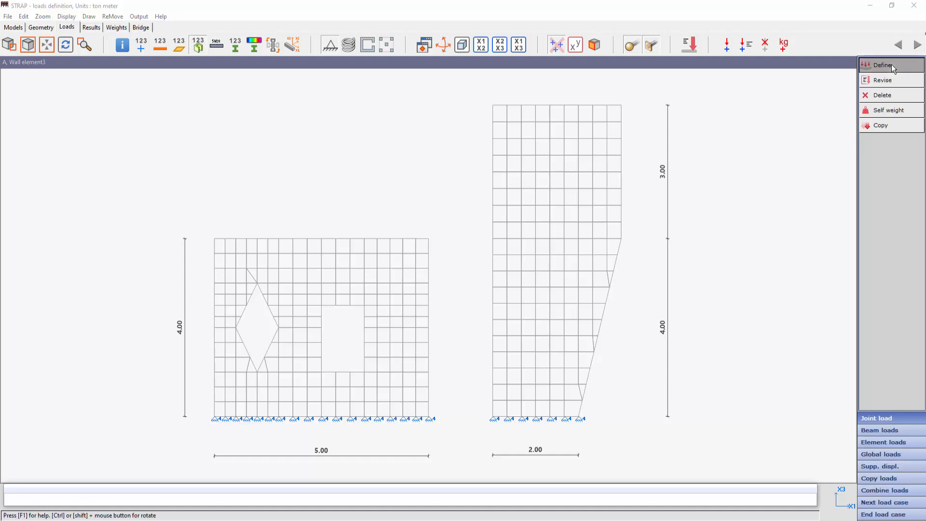
{"action": "left_click", "coordinate": [885, 65]}
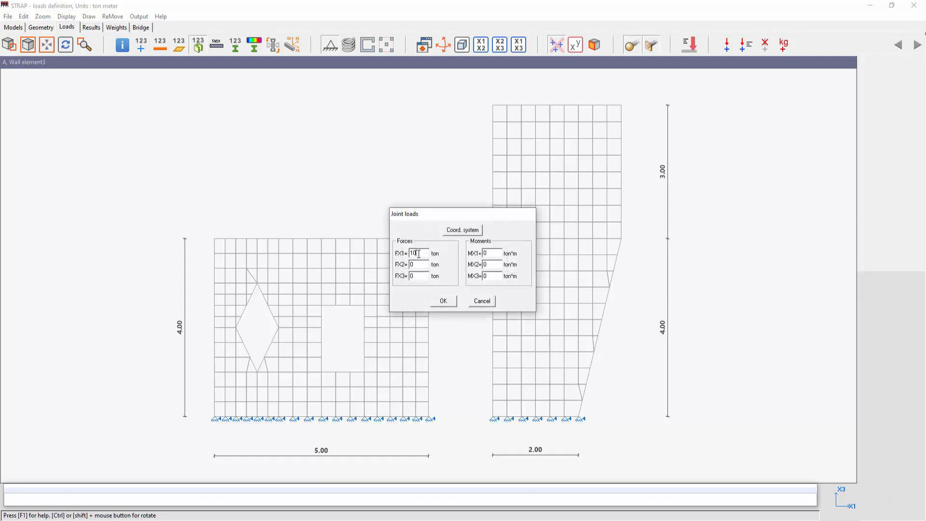
{"action": "left_click", "coordinate": [443, 300]}
{"action": "left_click", "coordinate": [436, 228]}
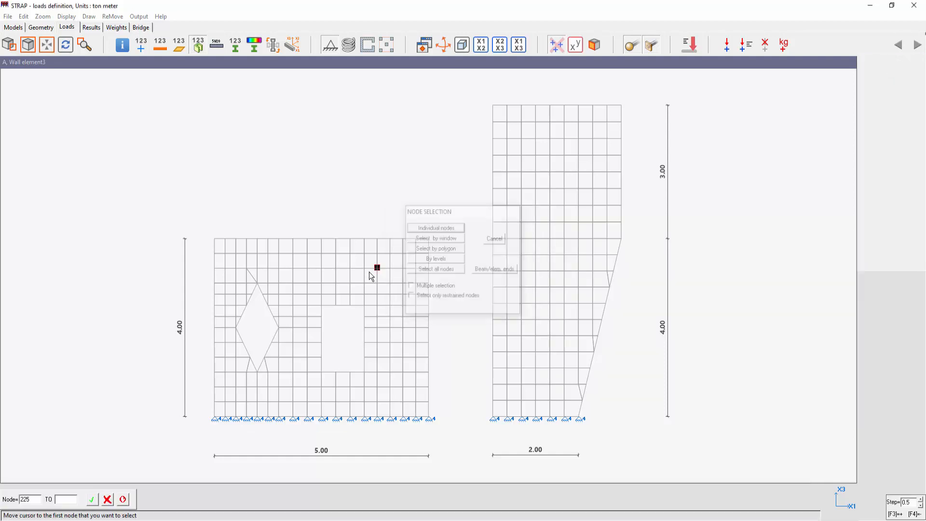
{"action": "left_click", "coordinate": [213, 238]}
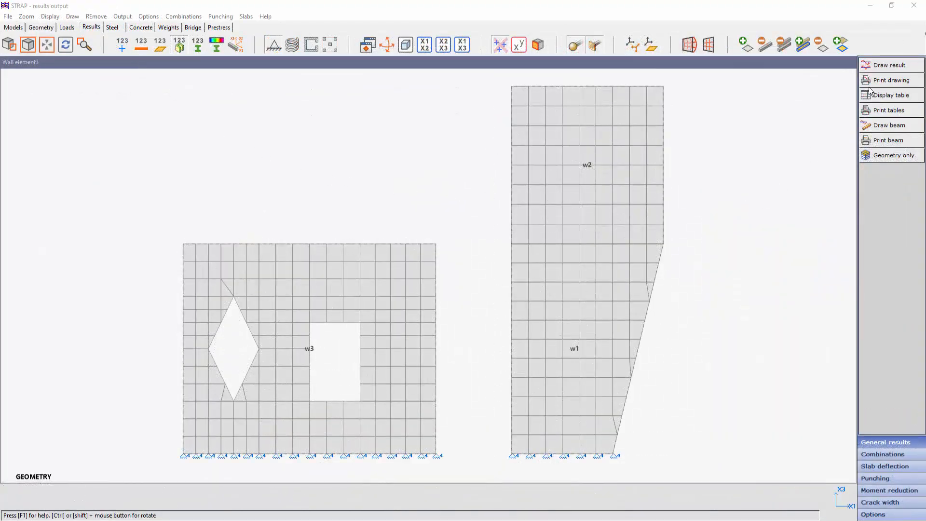
- Draw the wall results for load case 1 - A as Moment in x and Shear in x diagrams
{"action": "left_click", "coordinate": [887, 68]}
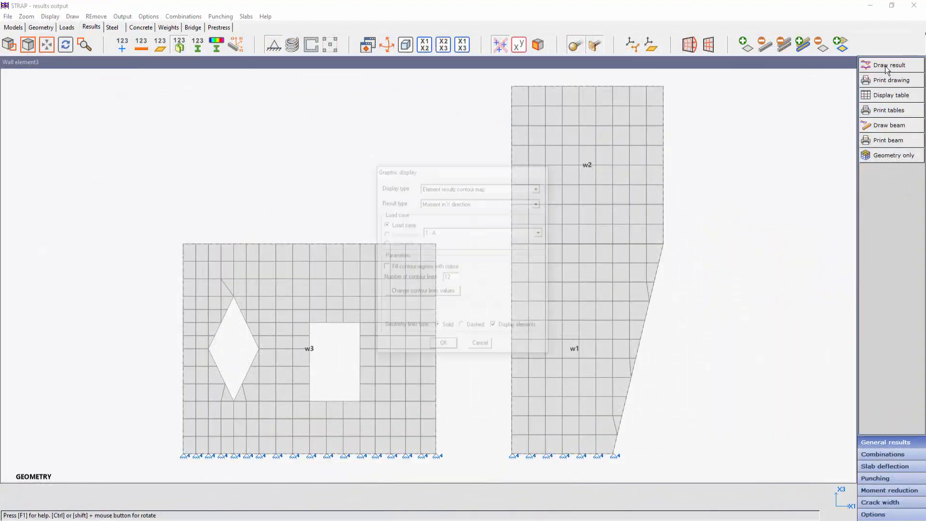
{"action": "left_click", "coordinate": [465, 189]}
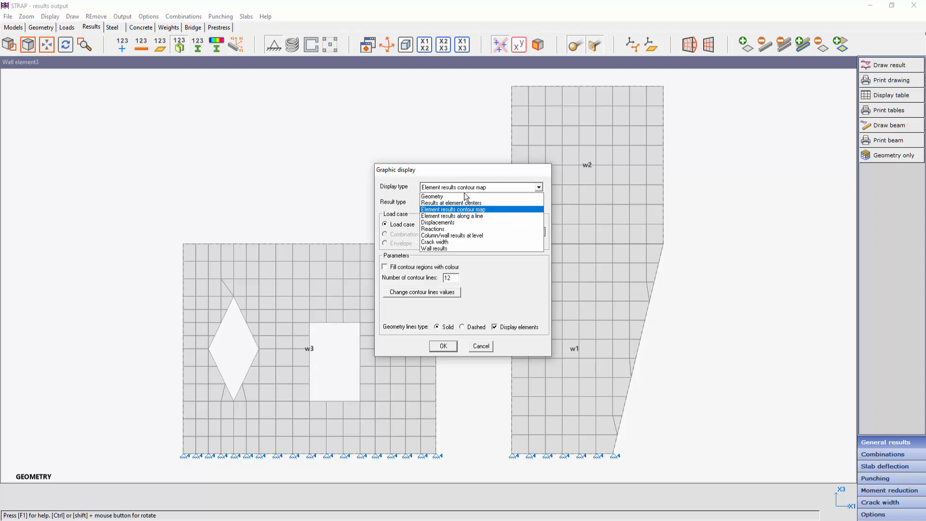
{"action": "left_click", "coordinate": [445, 249]}
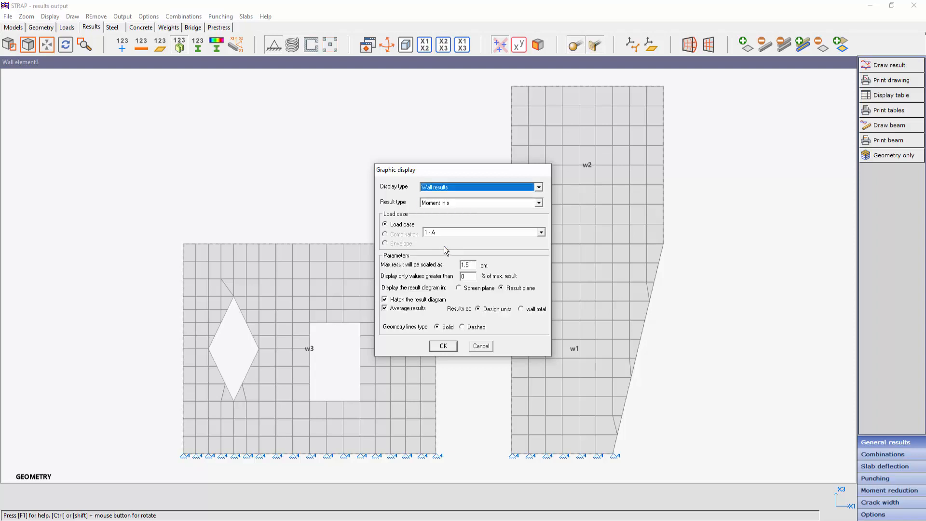
{"action": "left_click", "coordinate": [452, 203]}
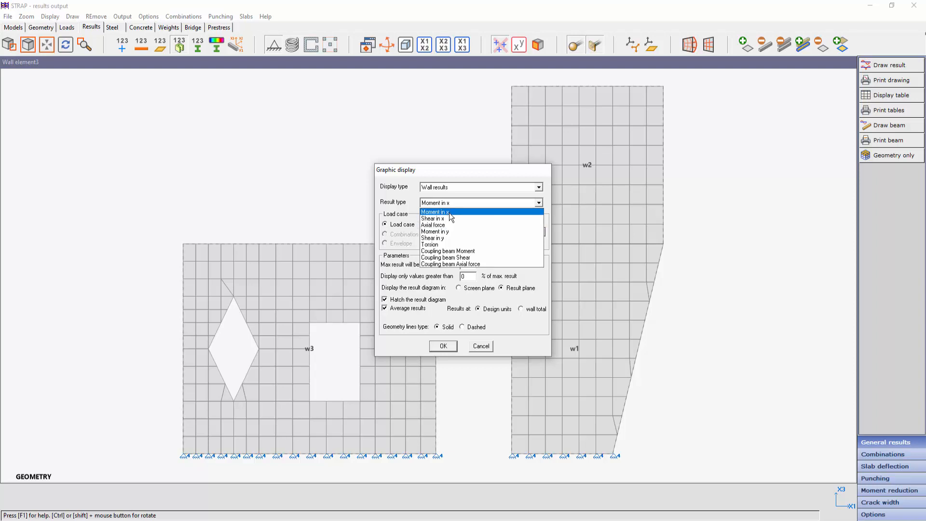
{"action": "left_click", "coordinate": [449, 212]}
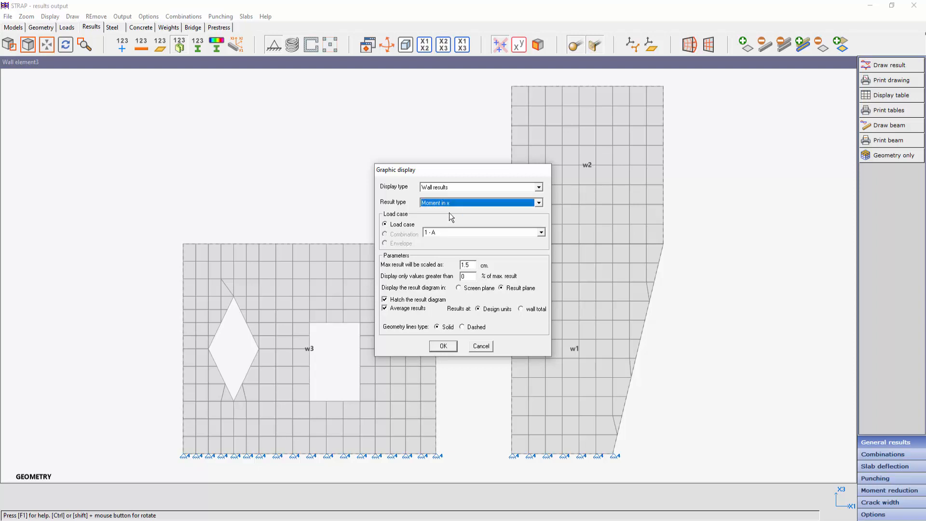
{"action": "left_click", "coordinate": [440, 347]}
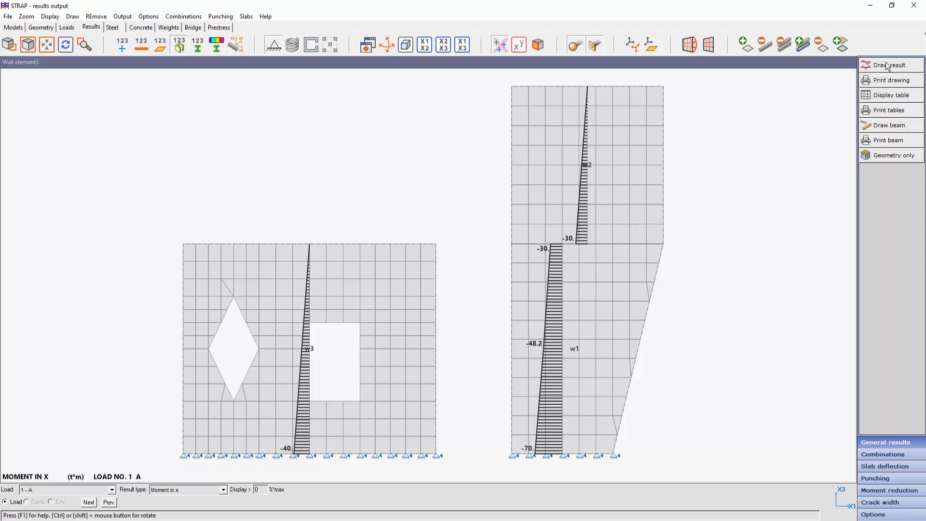
{"action": "left_click", "coordinate": [196, 490]}
{"action": "left_click", "coordinate": [179, 432]}
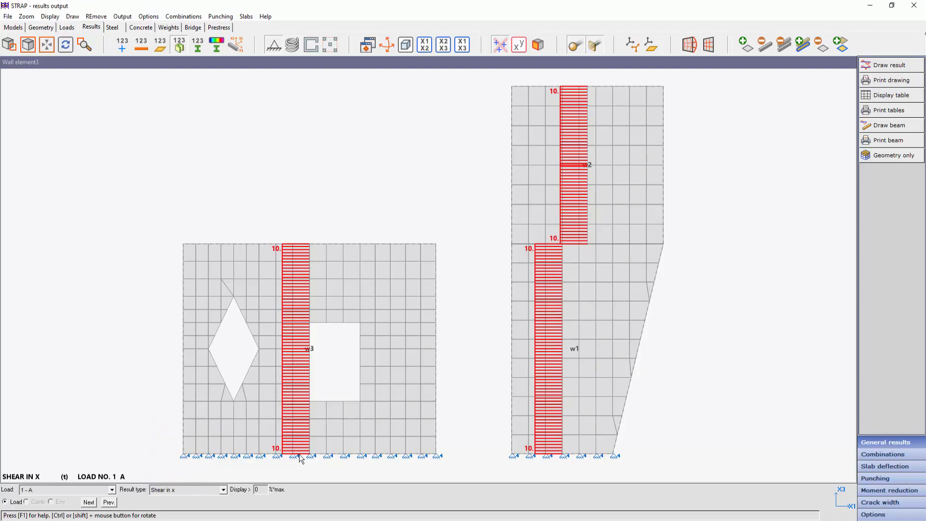
- Compute the reinforced concrete design of the walls
{"action": "left_click", "coordinate": [141, 27]}
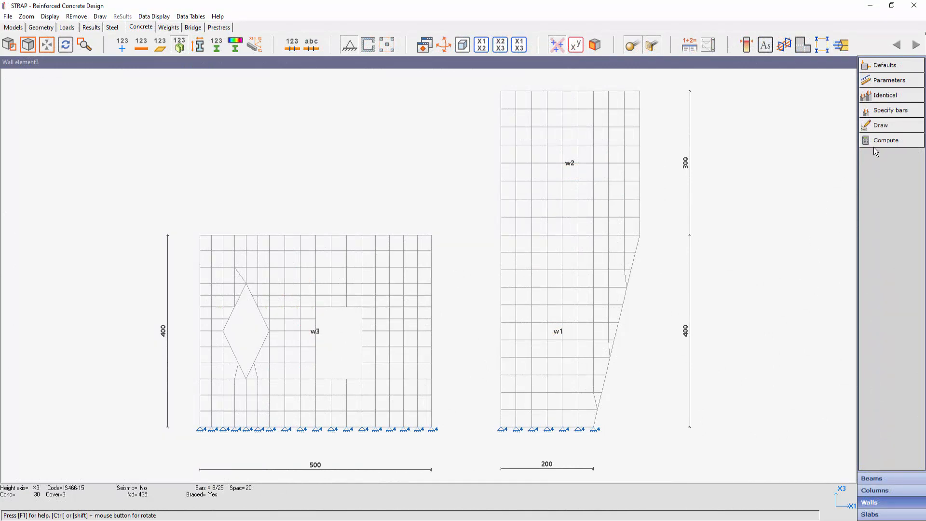
{"action": "left_click", "coordinate": [886, 145]}
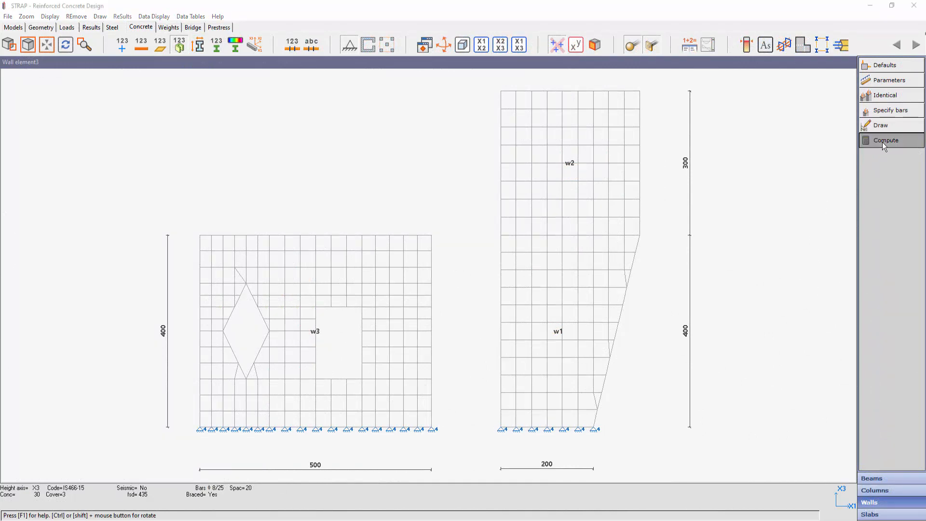
{"action": "left_click", "coordinate": [440, 288]}
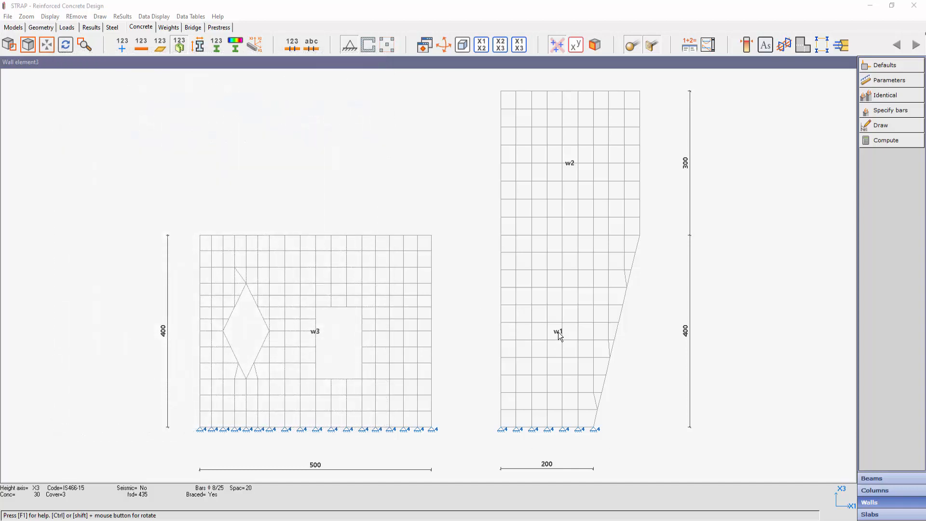
- Display the detailed design results for wall 1 and review its reinforcement and section drawing
{"action": "right_click", "coordinate": [558, 333]}
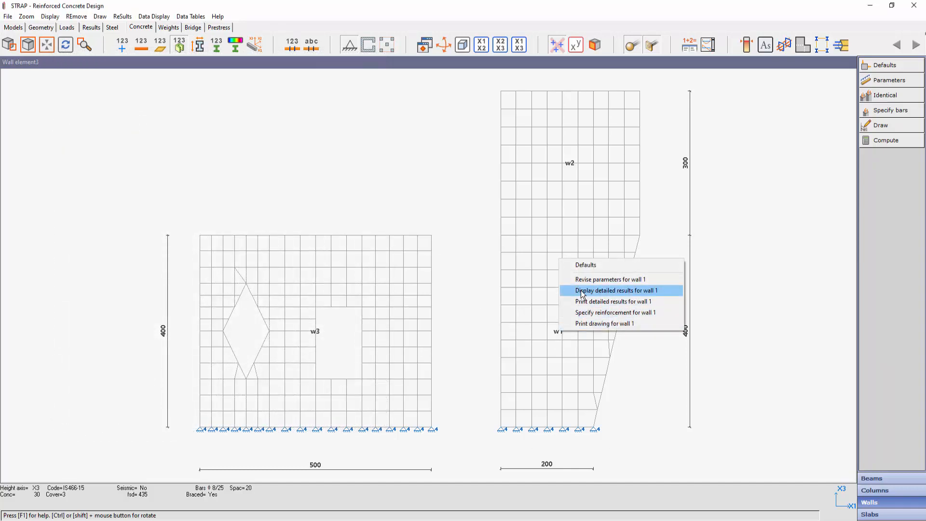
{"action": "left_click", "coordinate": [582, 290]}
{"action": "left_click", "coordinate": [442, 301]}
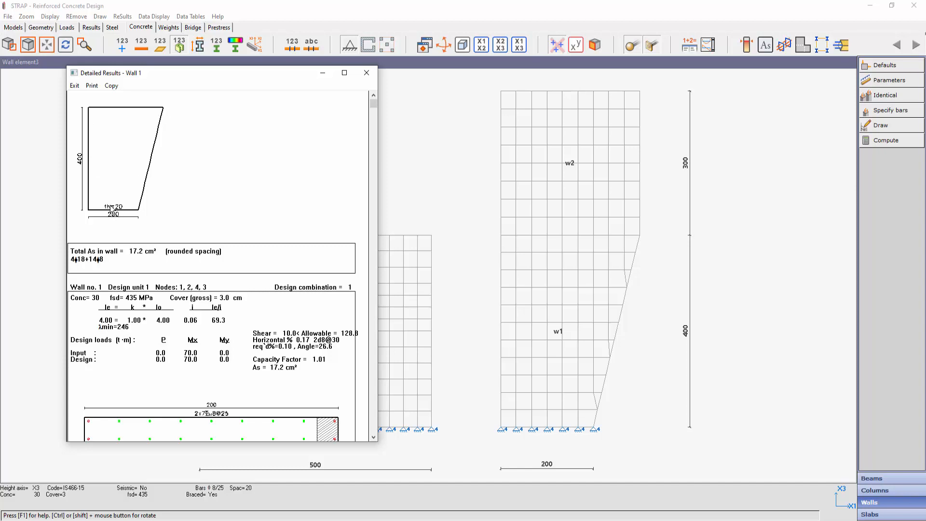
{"action": "scroll", "coordinate": [190, 228], "scroll_direction": "down", "scroll_amount": 3}
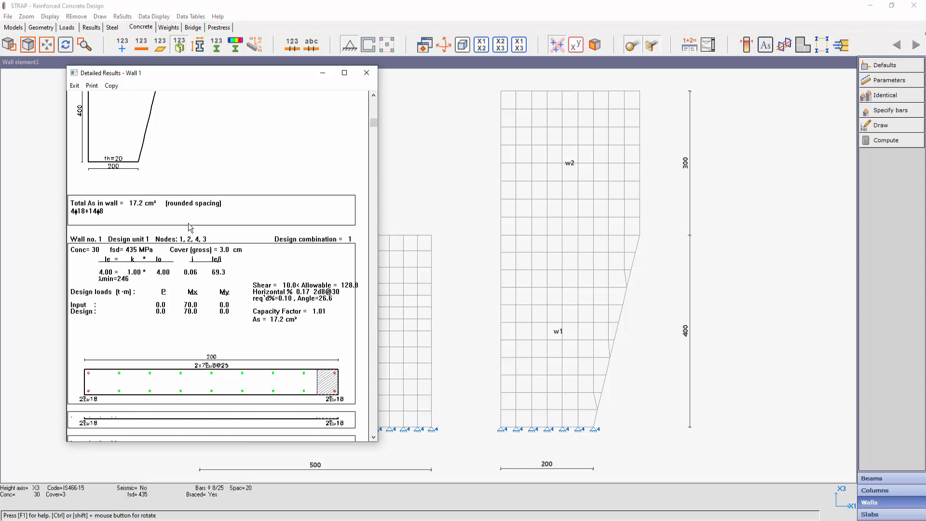
{"action": "scroll", "coordinate": [189, 229], "scroll_direction": "down", "scroll_amount": 3}
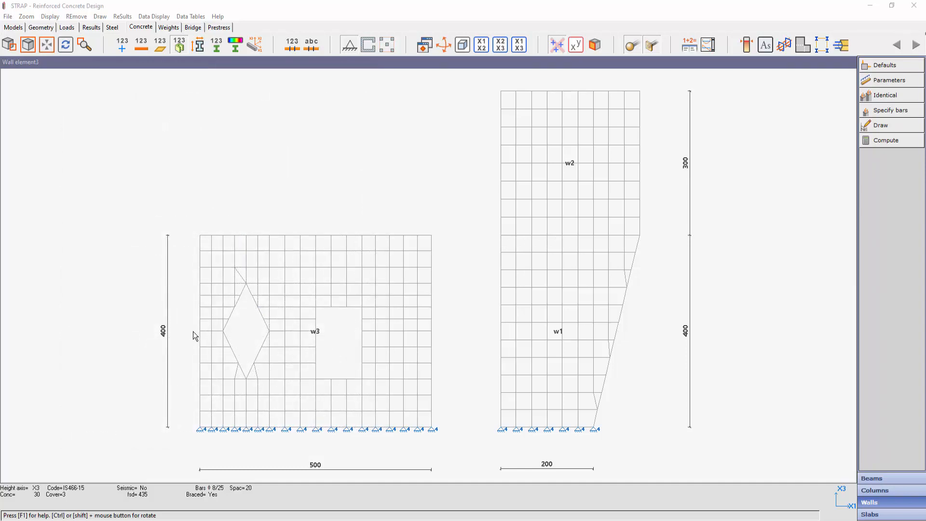
- Display the detailed results for wall 3 with the design combination only and review its reinforcement around the openings
{"action": "right_click", "coordinate": [317, 338]}
{"action": "left_click", "coordinate": [386, 291]}
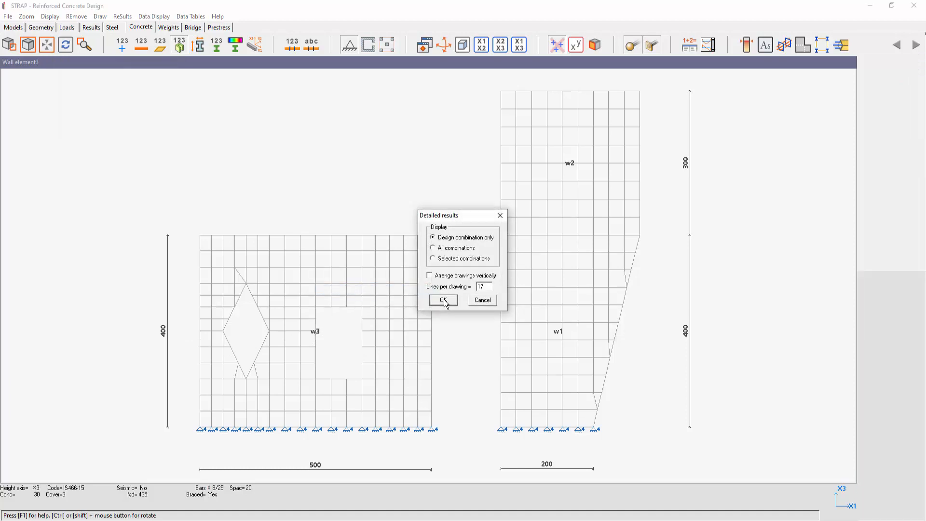
{"action": "left_click", "coordinate": [443, 301]}
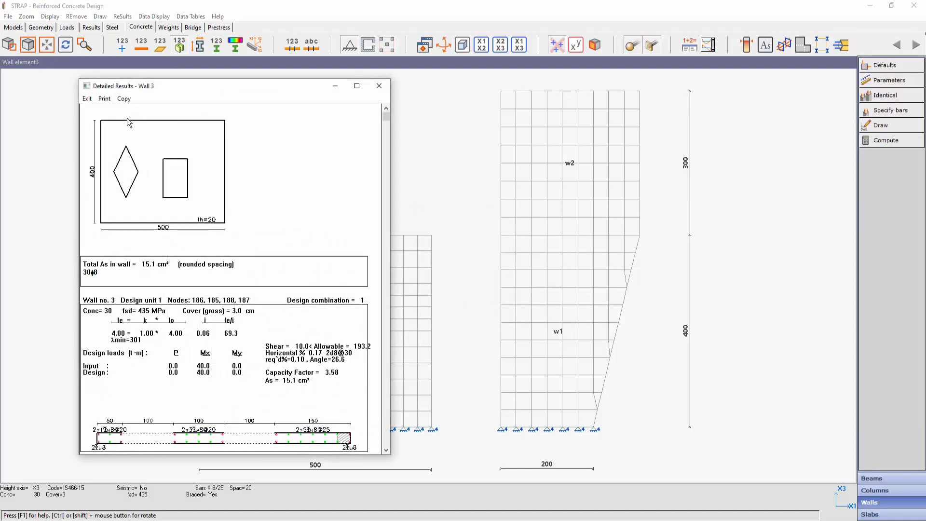
{"action": "scroll", "coordinate": [151, 254], "scroll_direction": "down", "scroll_amount": 3}
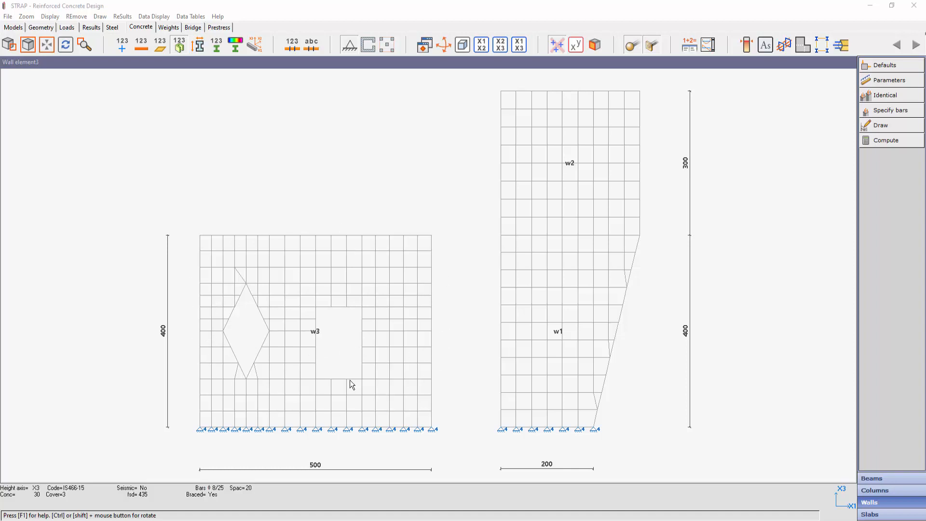
- Return to the geometry definition and split wall 3 into several parts at the four base nodes aligned with the edges of its two openings
{"action": "left_click", "coordinate": [46, 30]}
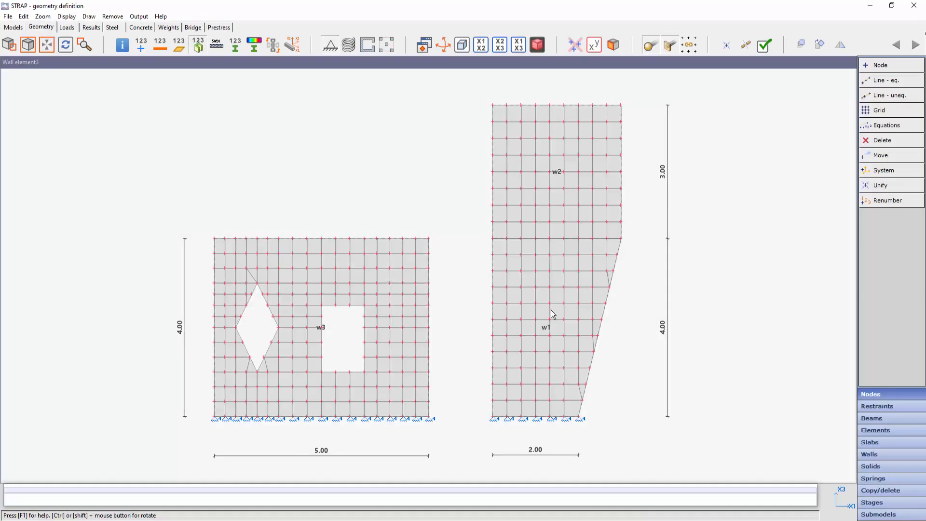
{"action": "left_click", "coordinate": [869, 457]}
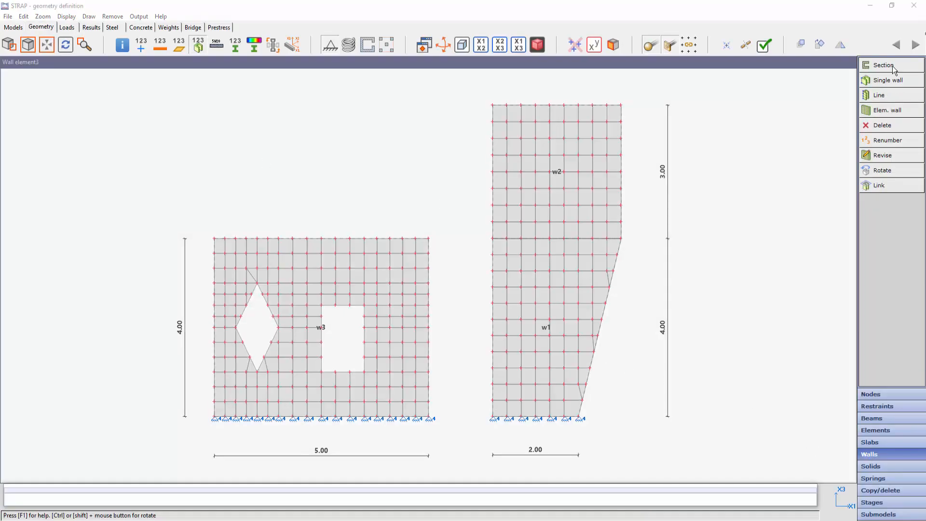
{"action": "left_click", "coordinate": [890, 158]}
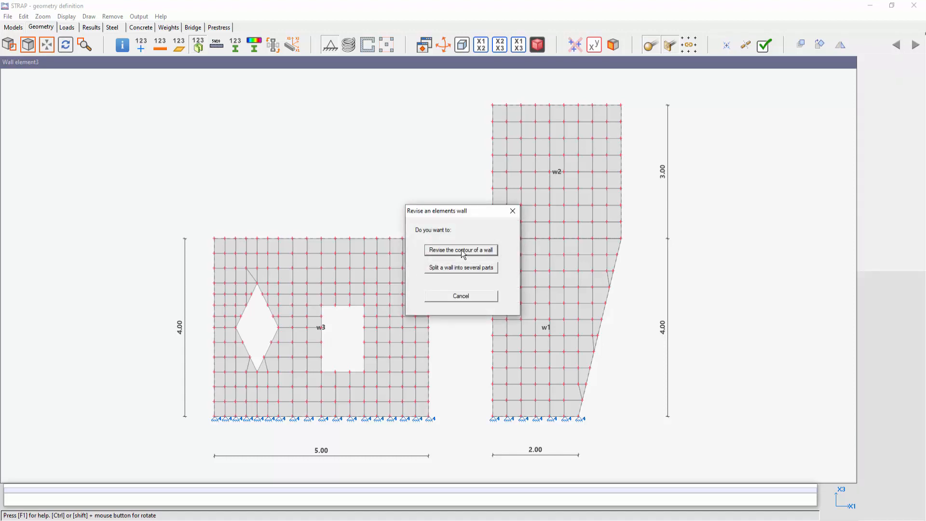
{"action": "left_click_drag", "start_coordinate": [467, 216], "coordinate": [404, 113]}
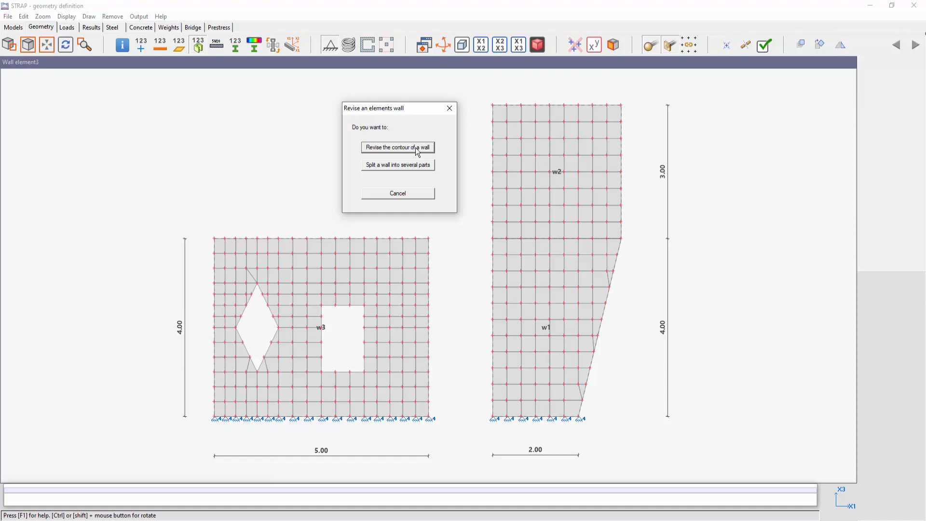
{"action": "left_click", "coordinate": [385, 169]}
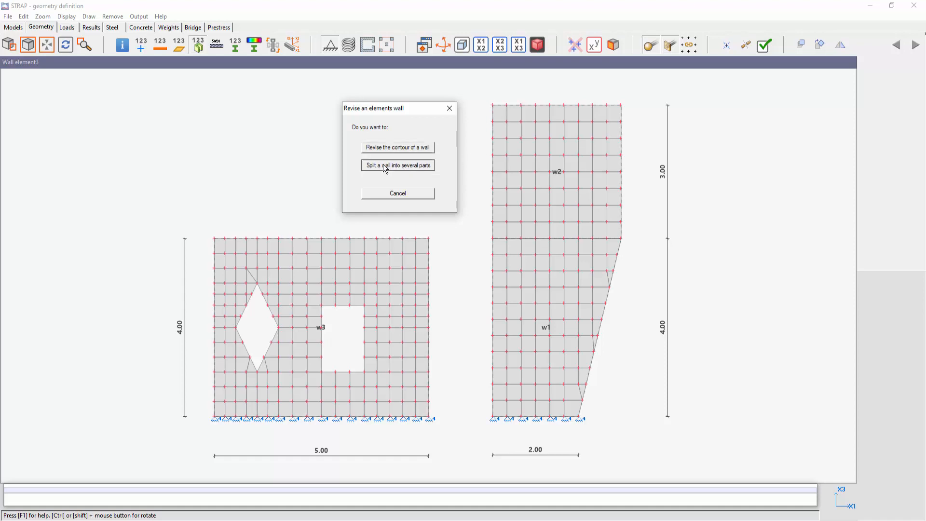
{"action": "left_click", "coordinate": [322, 332]}
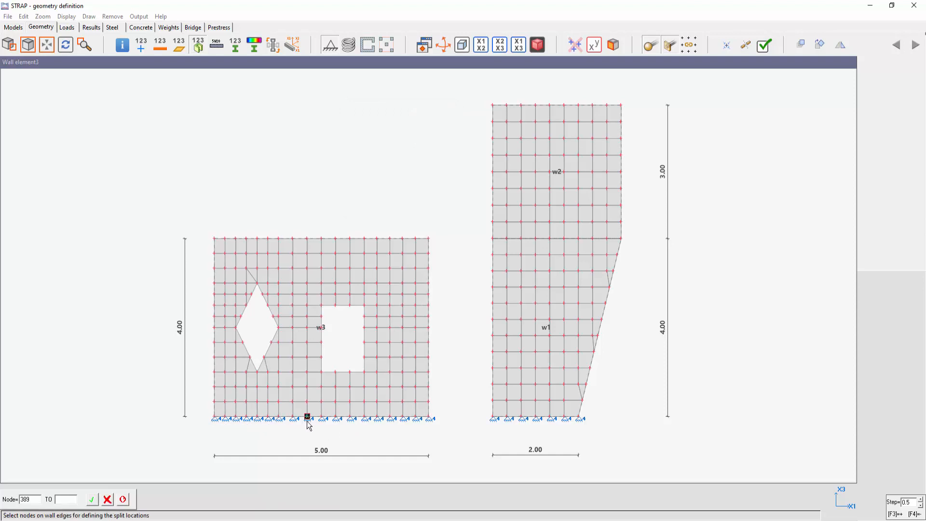
{"action": "left_click", "coordinate": [236, 418]}
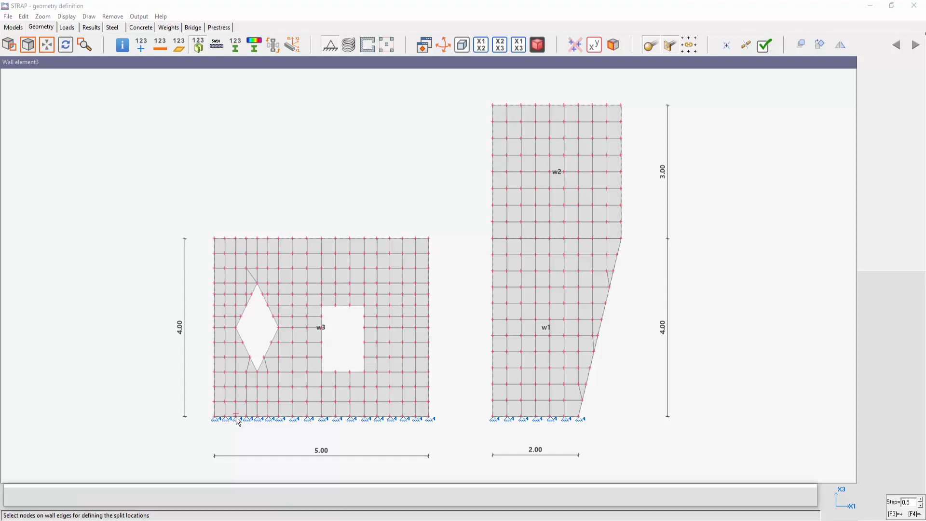
{"action": "left_click", "coordinate": [281, 426]}
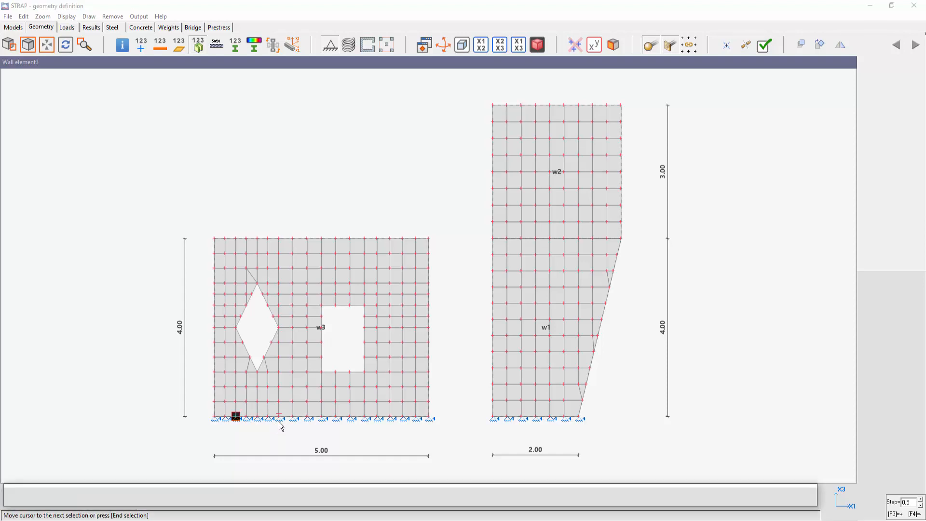
{"action": "left_click", "coordinate": [322, 422]}
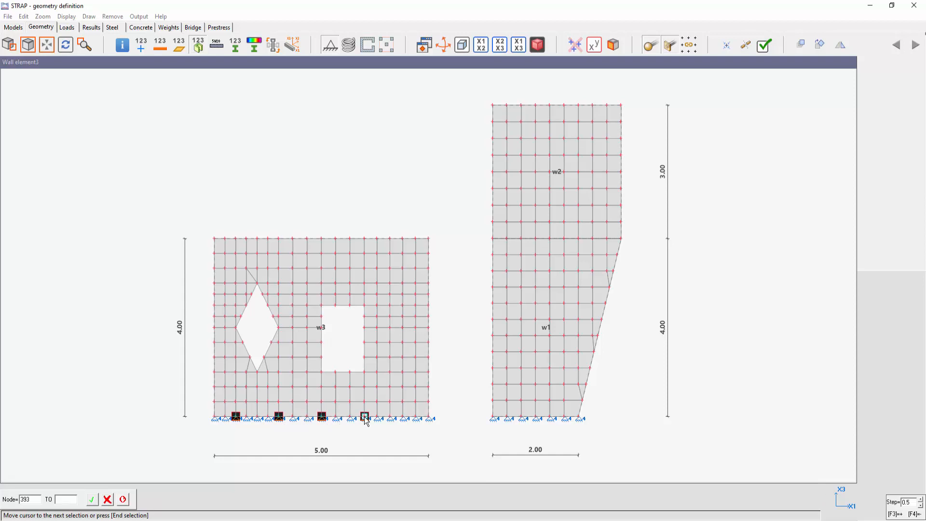
{"action": "left_click", "coordinate": [365, 418]}
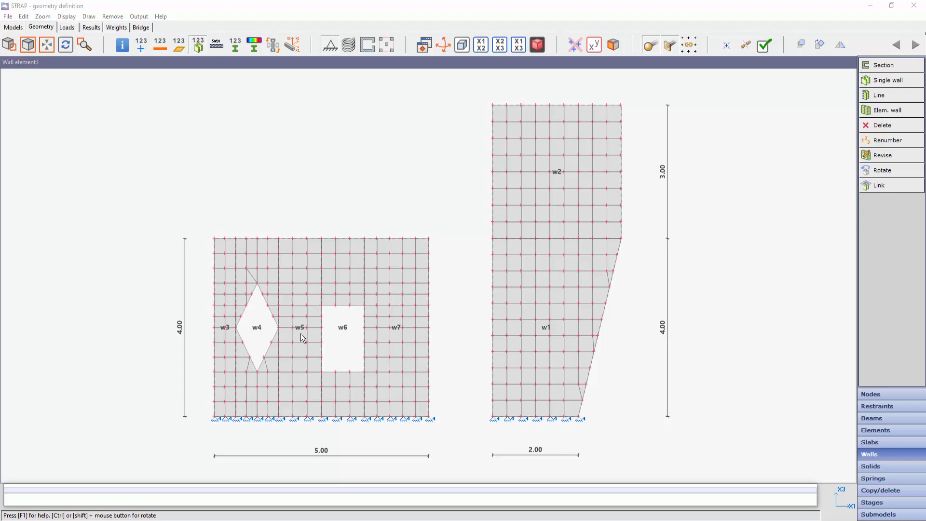
- Display the wall data table with the list of walls
{"action": "left_click", "coordinate": [138, 16]}
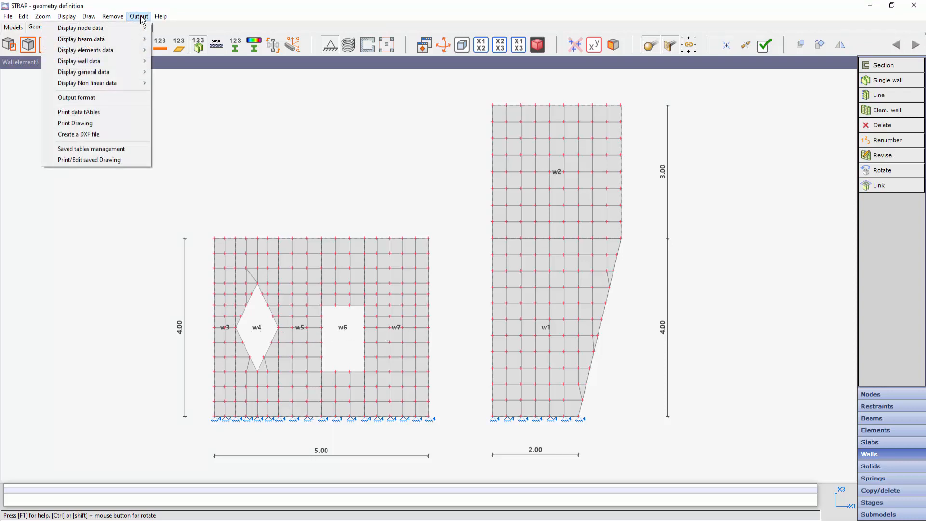
{"action": "mouse_move", "coordinate": [124, 60]}
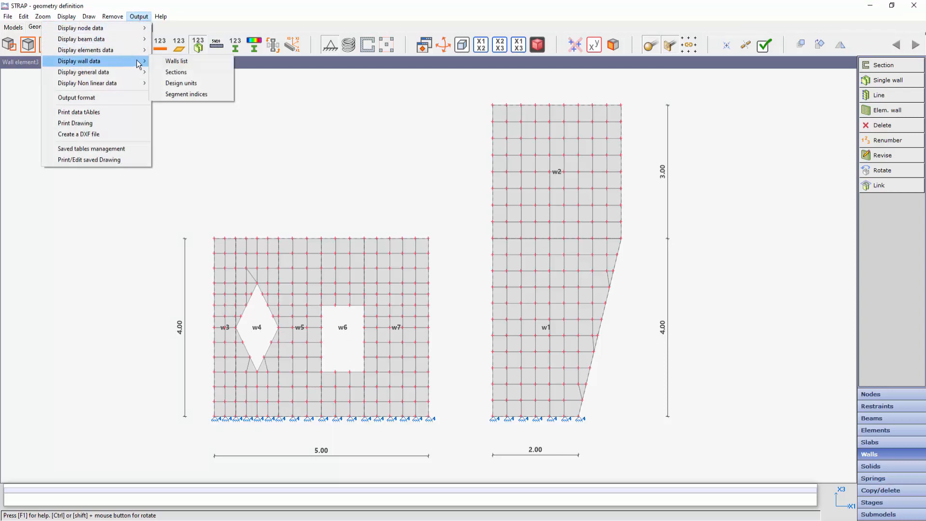
{"action": "left_click", "coordinate": [169, 61]}
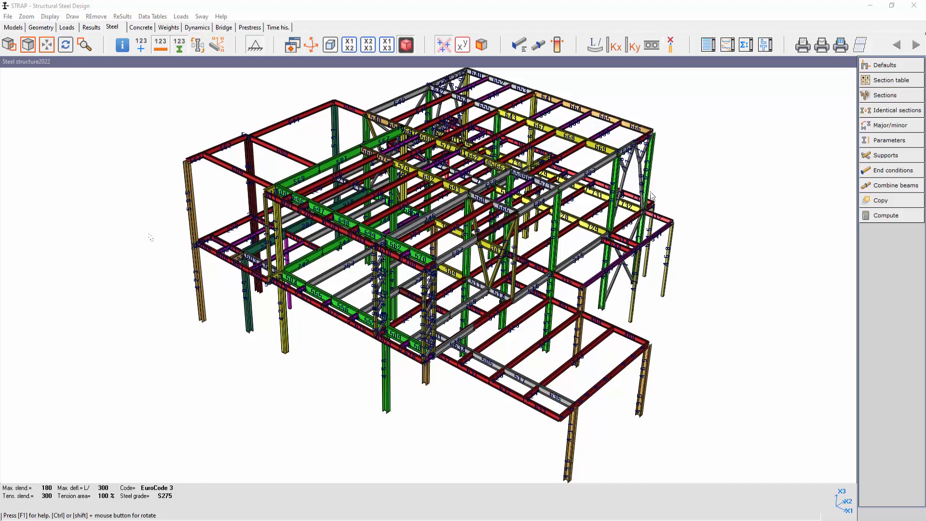
- Display step-by-step detailed results for steel column beam 458, design combination only at the maximal result, and review its shear verifications and bending moment classification
{"action": "left_click", "coordinate": [728, 45]}
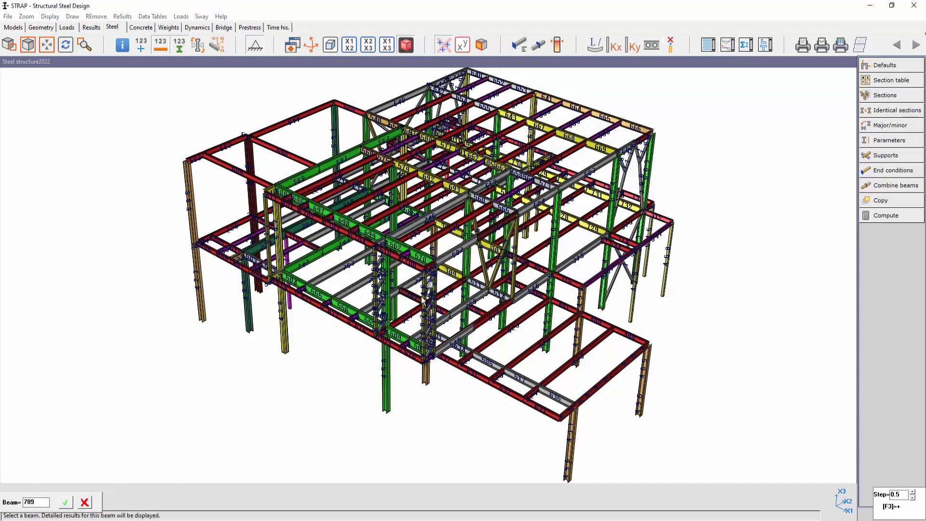
{"action": "left_click", "coordinate": [387, 379]}
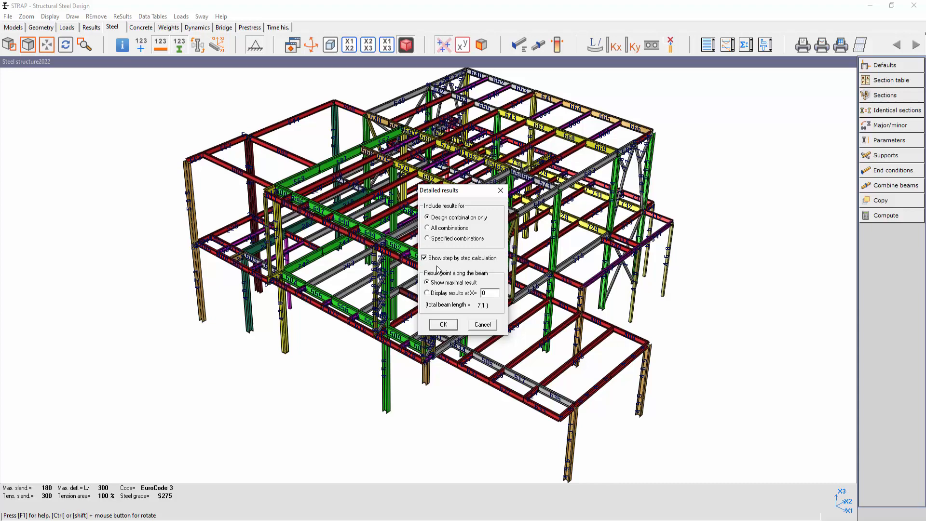
{"action": "left_click", "coordinate": [444, 324]}
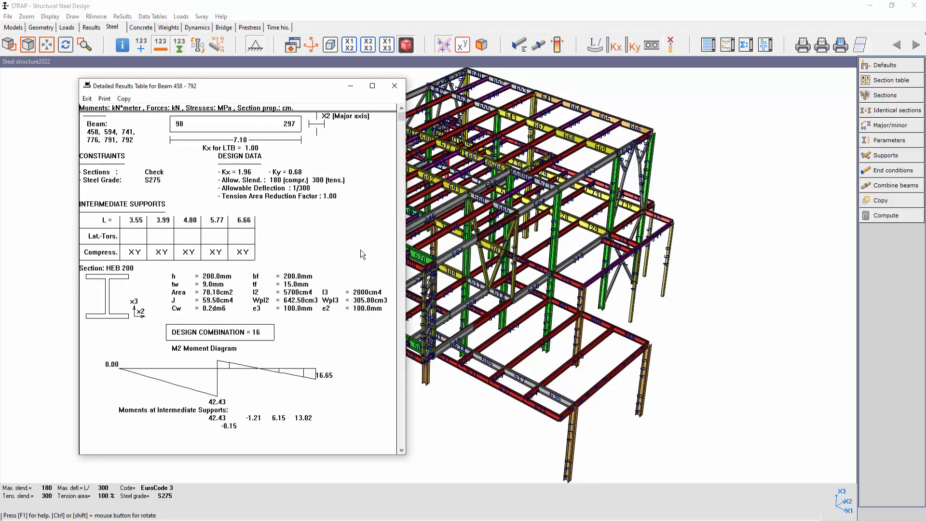
{"action": "scroll", "coordinate": [271, 224], "scroll_direction": "down", "scroll_amount": 15}
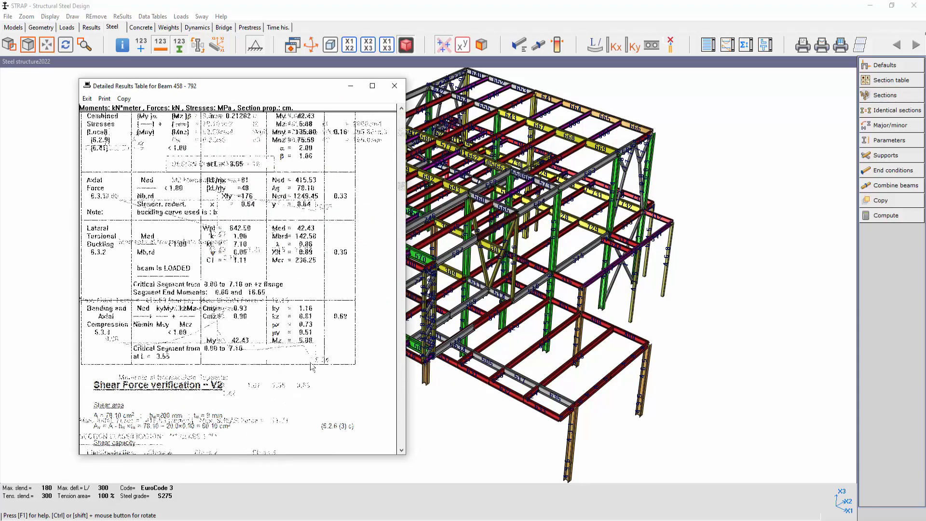
{"action": "scroll", "coordinate": [294, 368], "scroll_direction": "down", "scroll_amount": 8}
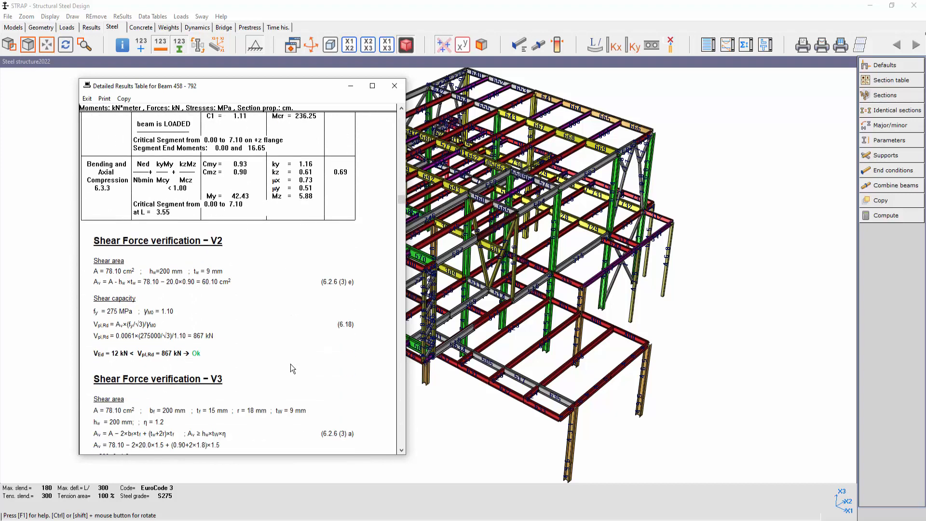
{"action": "scroll", "coordinate": [292, 368], "scroll_direction": "down", "scroll_amount": 2}
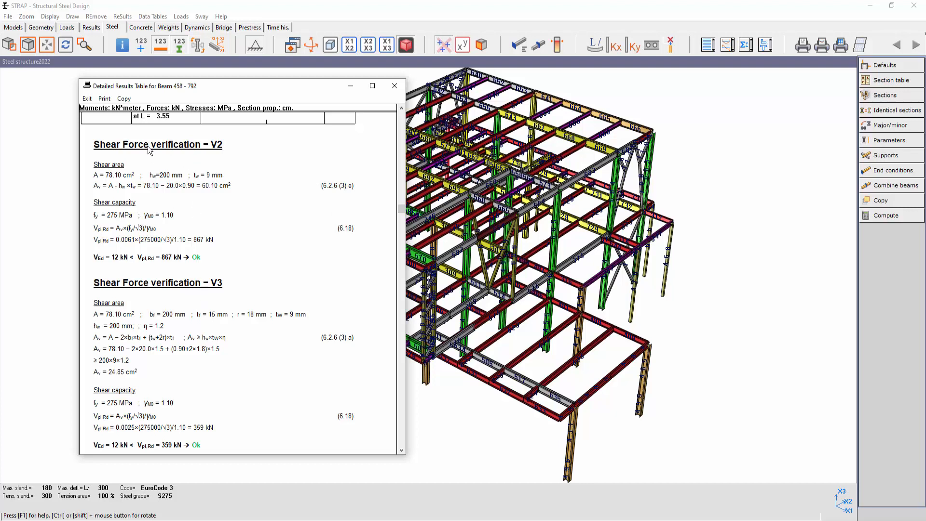
{"action": "scroll", "coordinate": [152, 212], "scroll_direction": "down", "scroll_amount": 1}
{"action": "scroll", "coordinate": [189, 203], "scroll_direction": "down", "scroll_amount": 8}
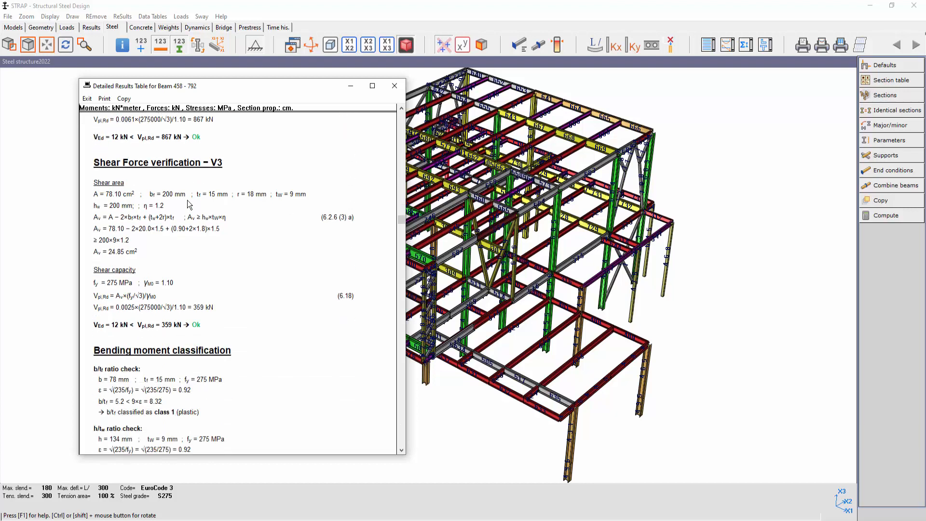
{"action": "scroll", "coordinate": [185, 234], "scroll_direction": "down", "scroll_amount": 1}
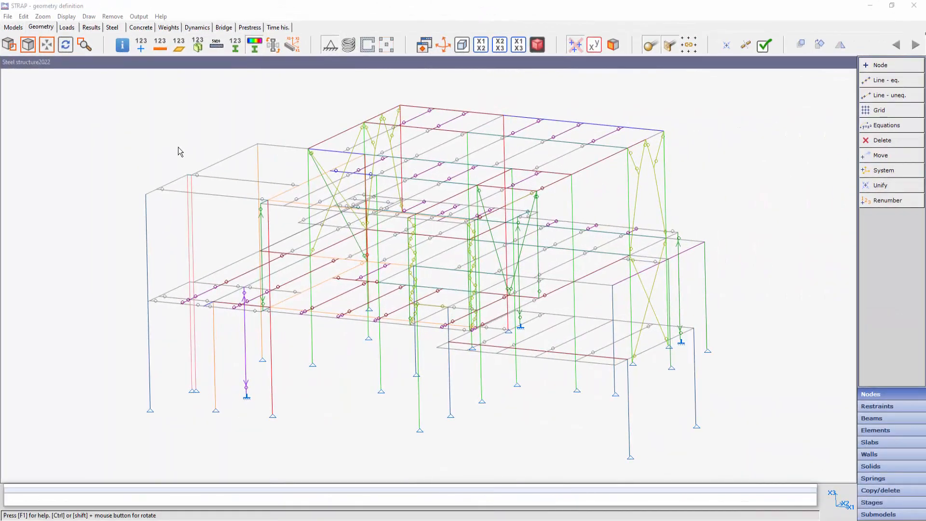
- Show the steel structure's center of gravity in the geometry view and display the model properties to read its coordinates
{"action": "left_click", "coordinate": [67, 16]}
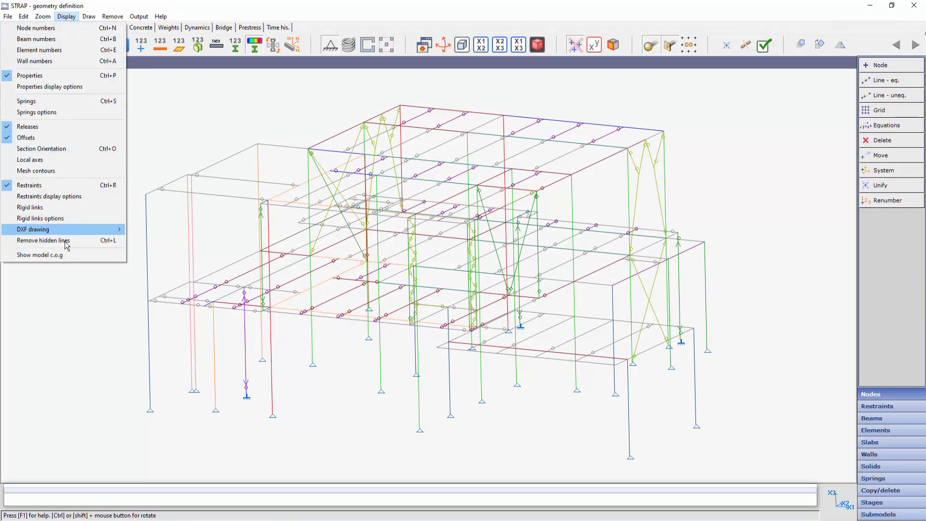
{"action": "left_click", "coordinate": [42, 255]}
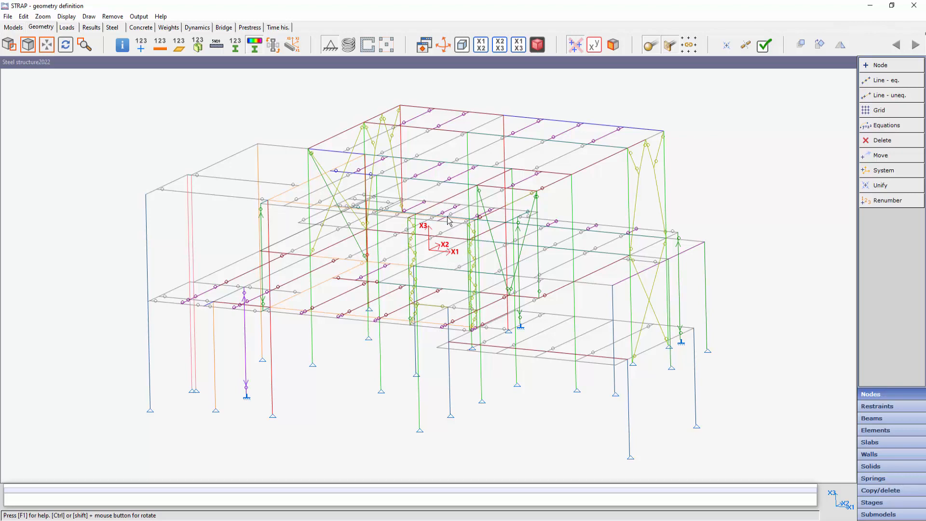
{"action": "left_click_drag", "start_coordinate": [450, 273], "coordinate": [432, 259], "text": "ctrl"}
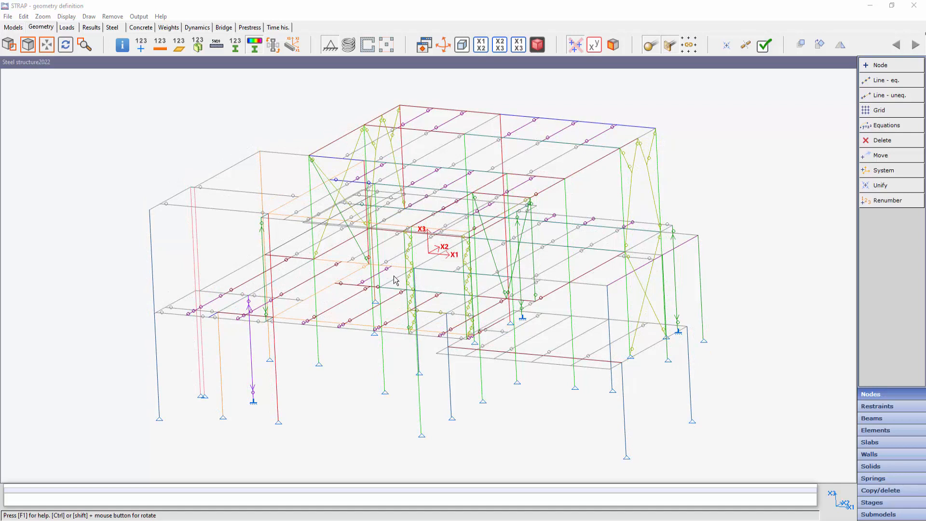
{"action": "right_click", "coordinate": [742, 172]}
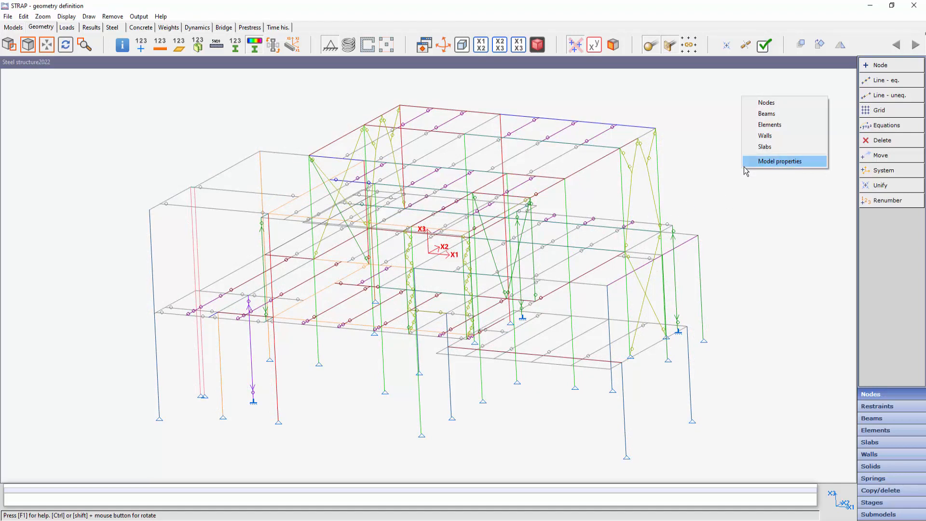
{"action": "left_click", "coordinate": [772, 162]}
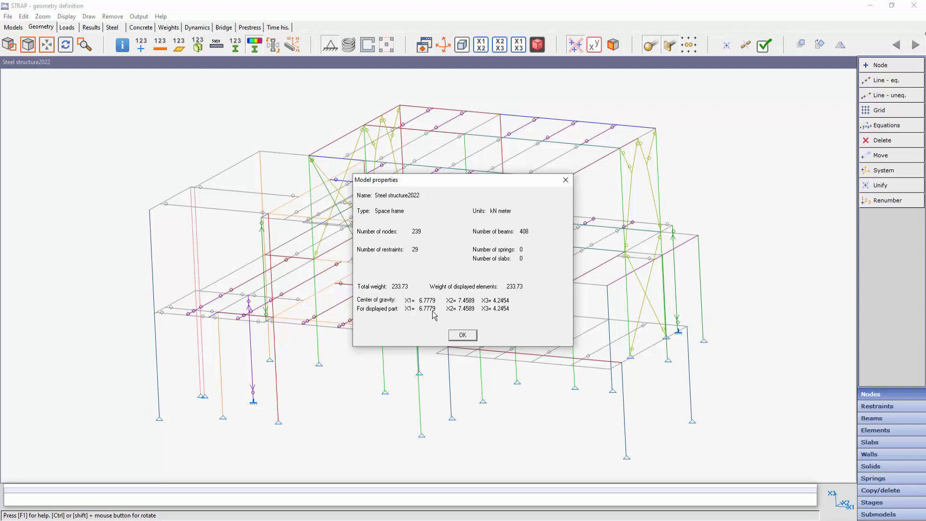
- Set the direction of beam property group 1 (HEA 200) to minor (I3>I2) and close the beam properties
{"action": "left_click", "coordinate": [873, 418]}
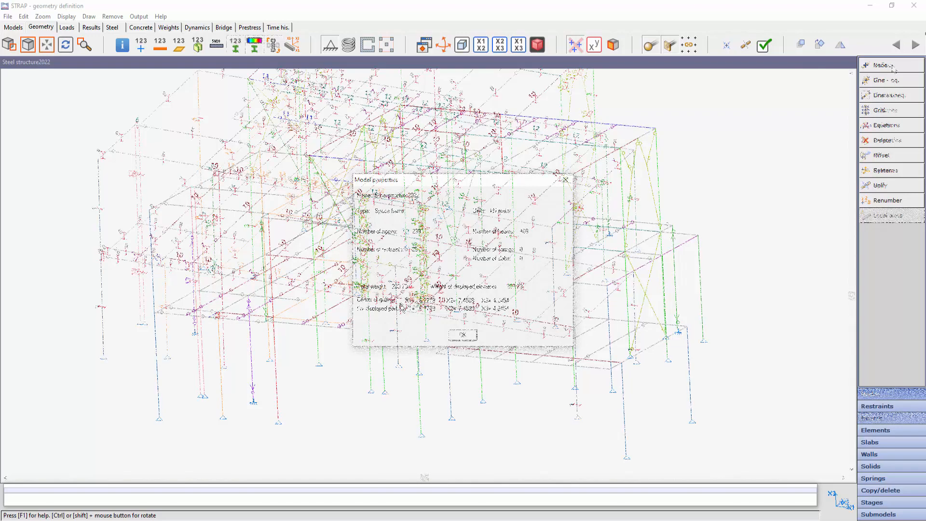
{"action": "left_click", "coordinate": [885, 140]}
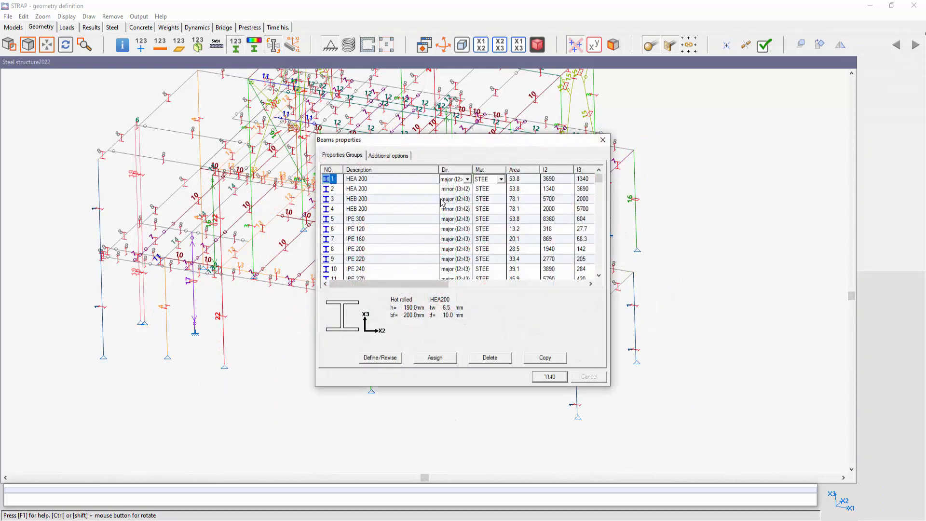
{"action": "left_click", "coordinate": [467, 180]}
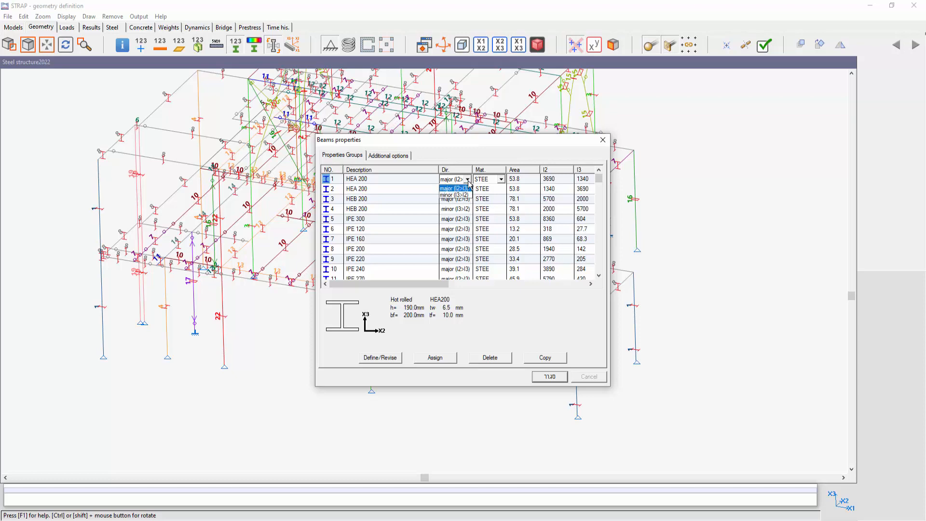
{"action": "left_click", "coordinate": [454, 188]}
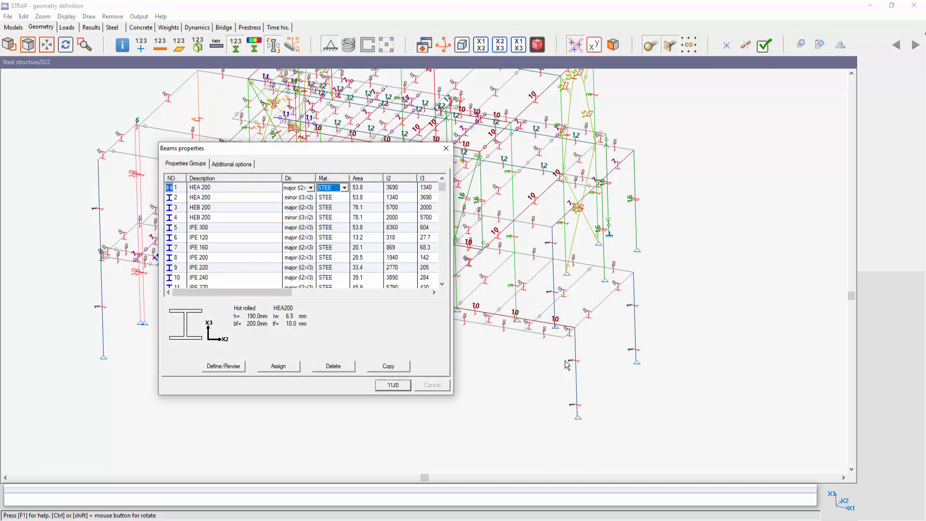
{"action": "left_click", "coordinate": [312, 188]}
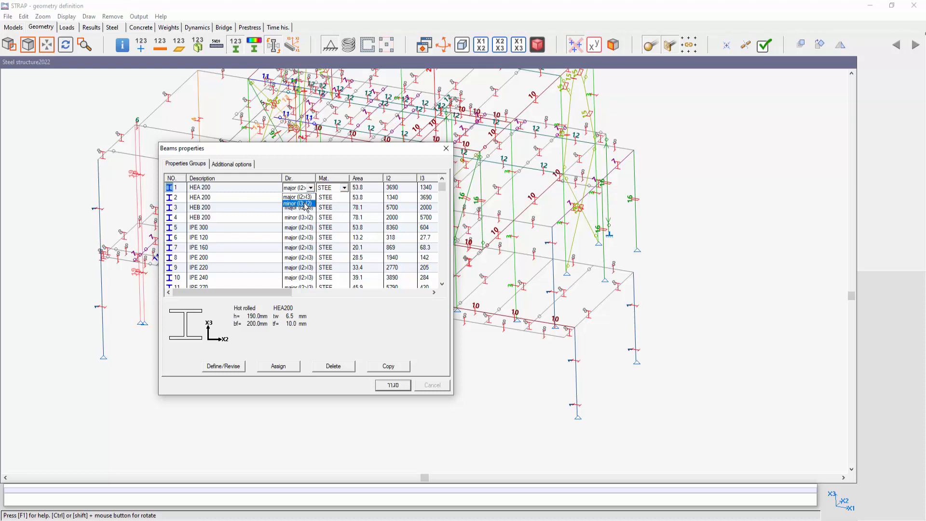
{"action": "left_click", "coordinate": [304, 204]}
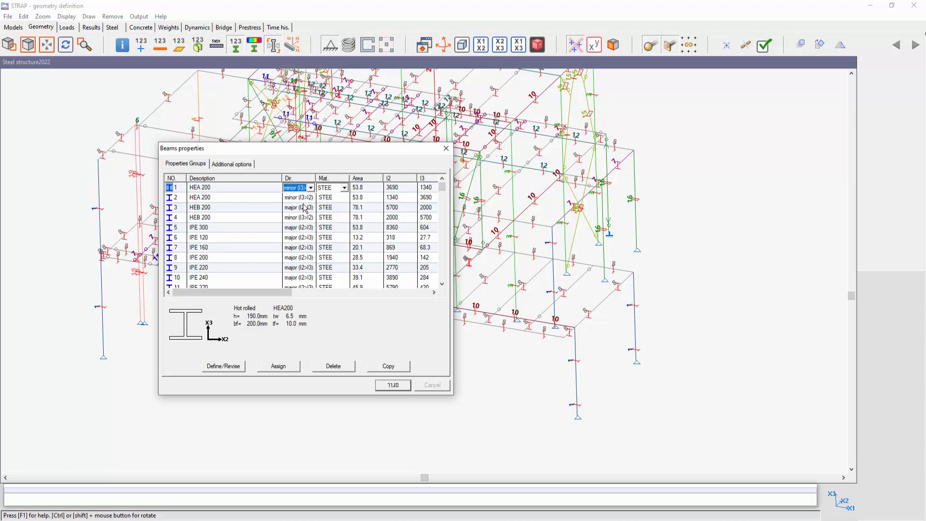
{"action": "left_click", "coordinate": [391, 389]}
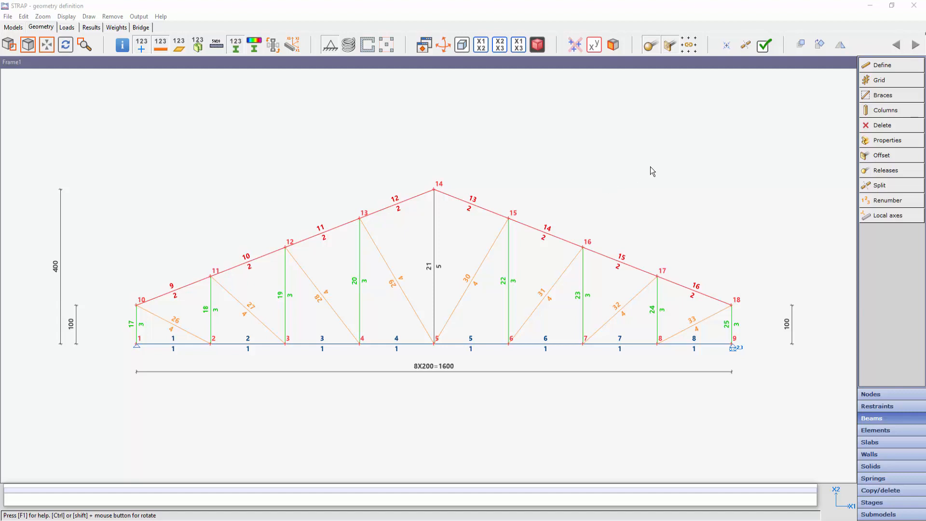
- Check the validity of all beams and elements in the truss frame and list the definition errors
{"action": "left_click", "coordinate": [765, 46]}
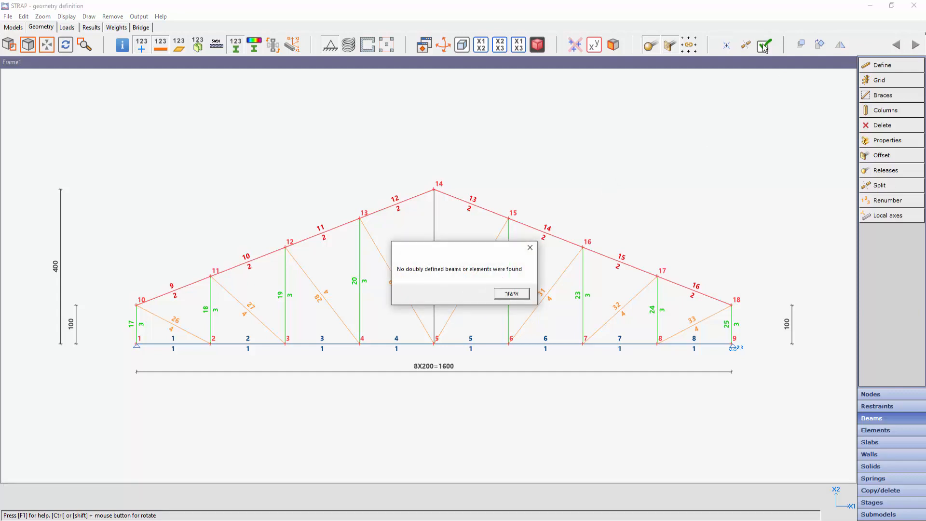
{"action": "left_click", "coordinate": [515, 294]}
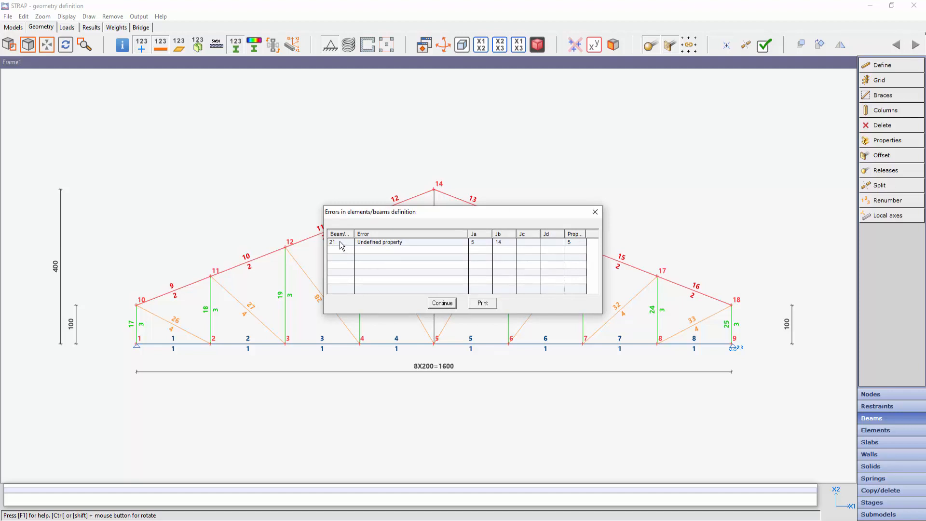
- Close the definition error list and use Zoom on error to locate beam 21 with the undefined property
{"action": "key", "text": "Return"}
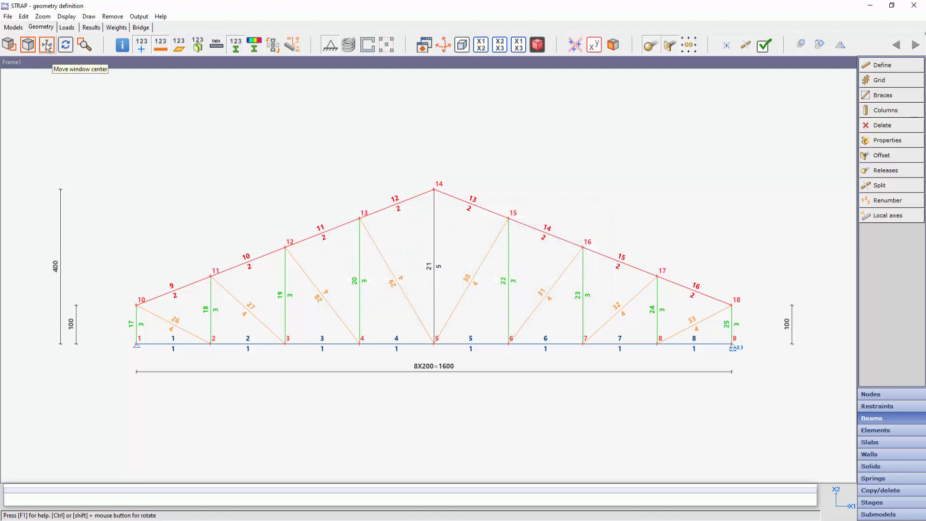
{"action": "left_click", "coordinate": [47, 45]}
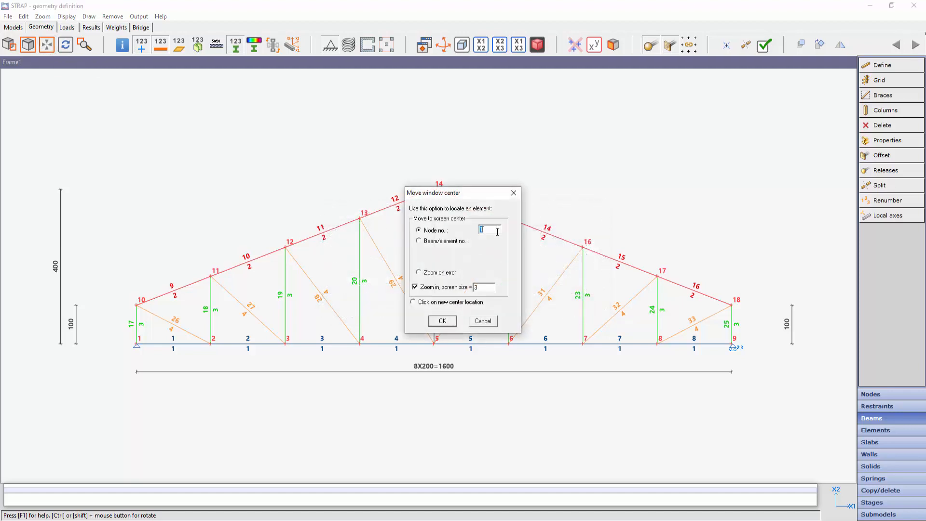
{"action": "left_click", "coordinate": [419, 273]}
{"action": "left_click", "coordinate": [444, 324]}
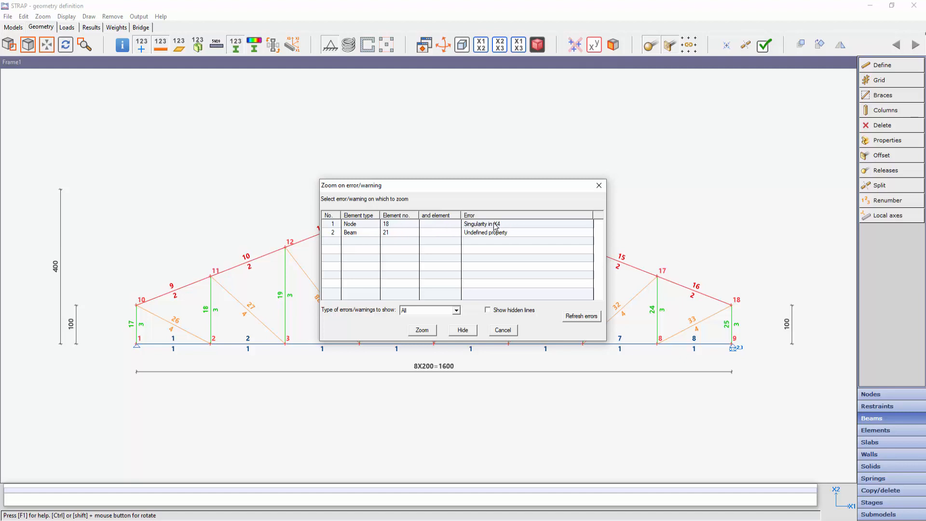
{"action": "left_click", "coordinate": [333, 233]}
{"action": "left_click", "coordinate": [424, 331]}
{"action": "left_click", "coordinate": [424, 331]}
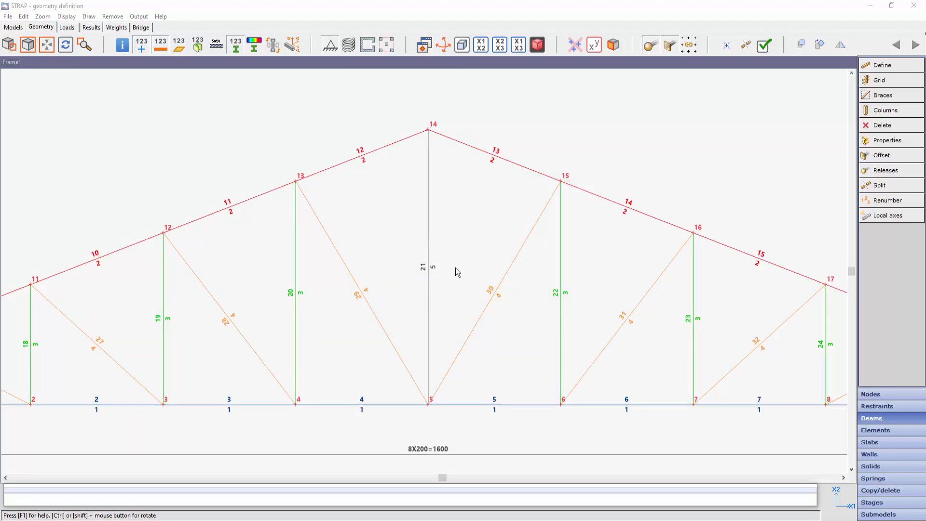
- Define beam property group 5 as RHS 80x80x5.0 from the European steel table and close the beam properties
{"action": "left_click", "coordinate": [890, 140]}
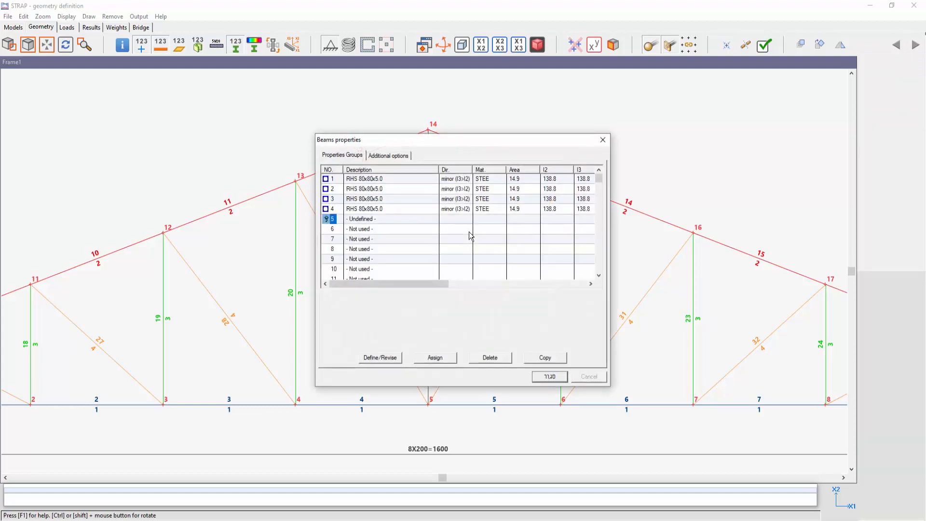
{"action": "double_click", "coordinate": [333, 221]}
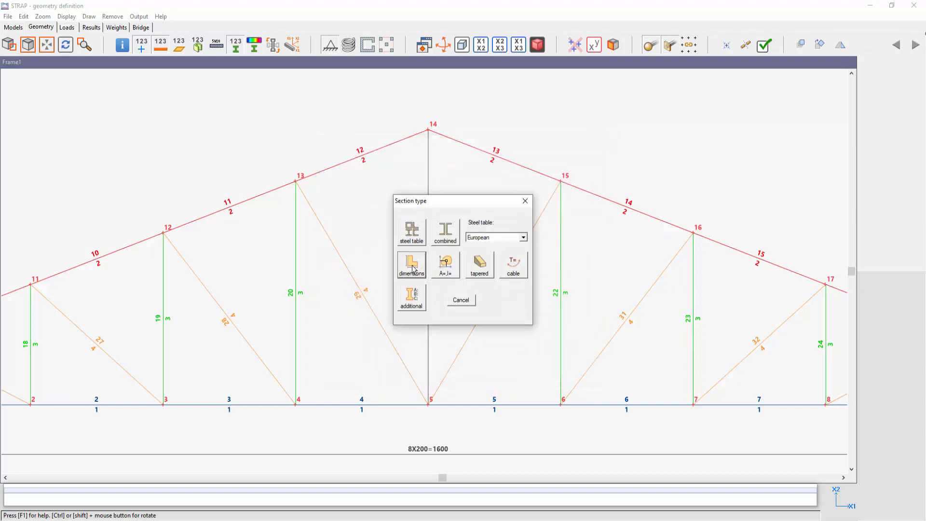
{"action": "left_click", "coordinate": [412, 232]}
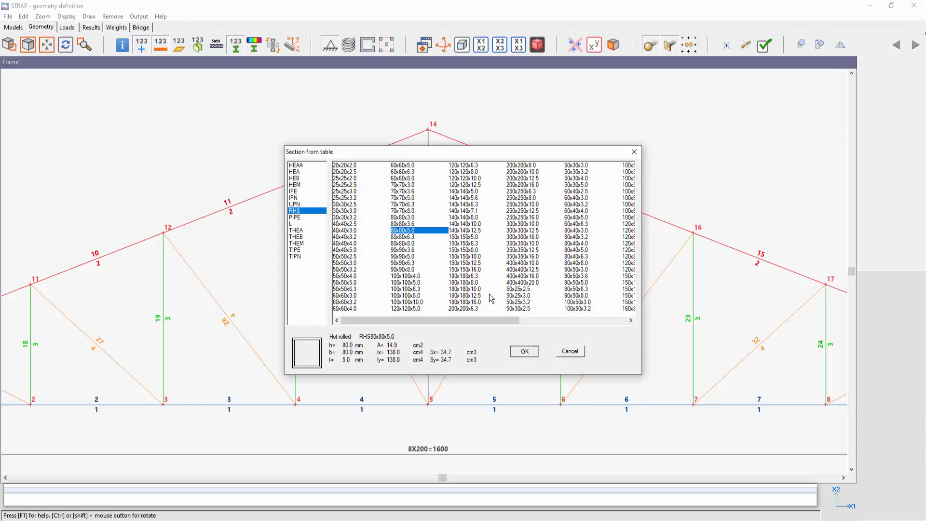
{"action": "left_click", "coordinate": [524, 351]}
{"action": "left_click", "coordinate": [489, 294]}
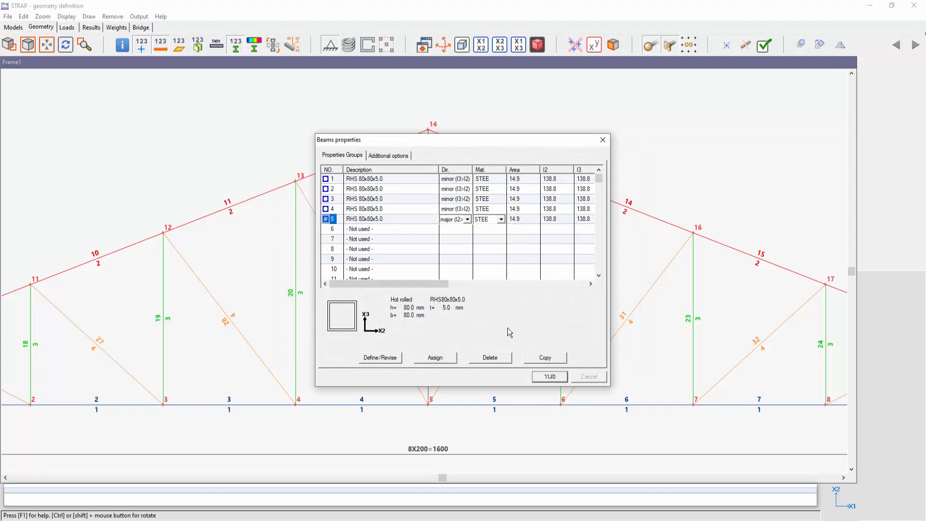
{"action": "left_click", "coordinate": [547, 377]}
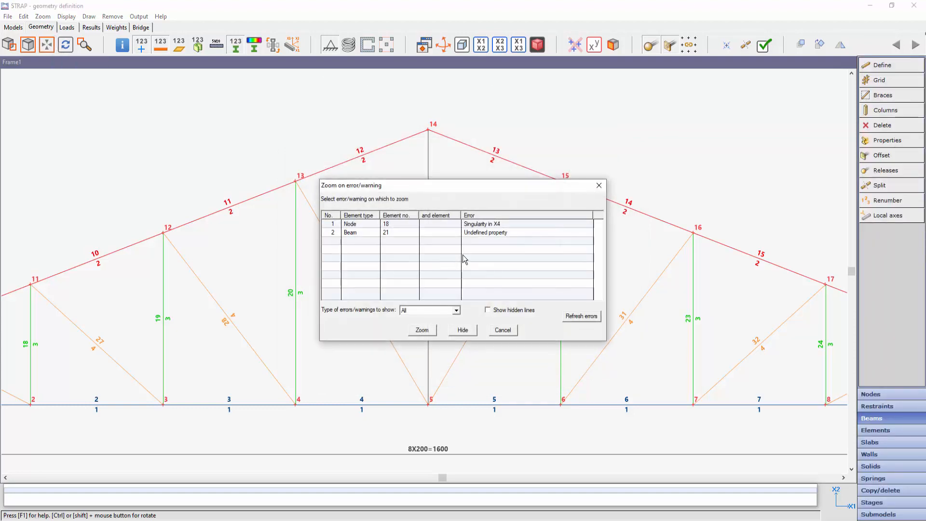
- Hide the undefined property error of beam 21 and turn on the display of hidden lines in the error list
{"action": "left_click", "coordinate": [333, 232]}
{"action": "left_click", "coordinate": [466, 332]}
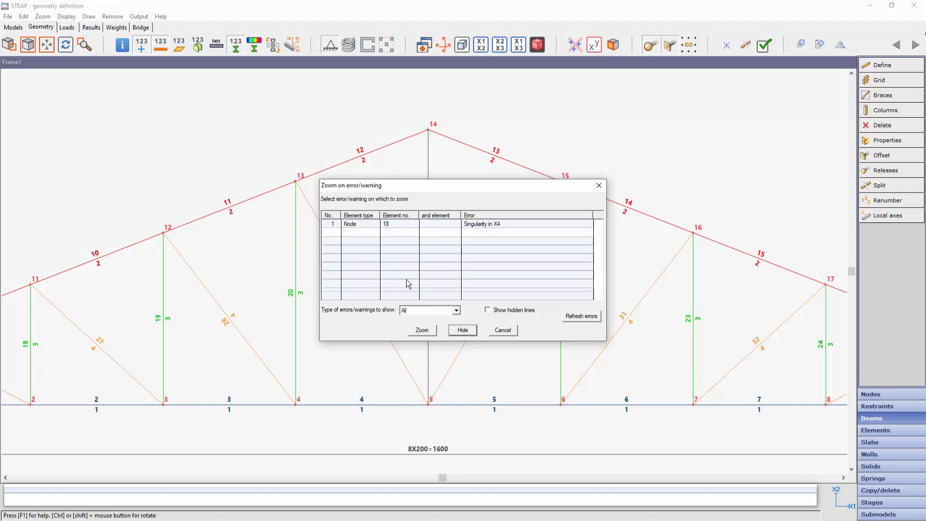
{"action": "left_click", "coordinate": [487, 310]}
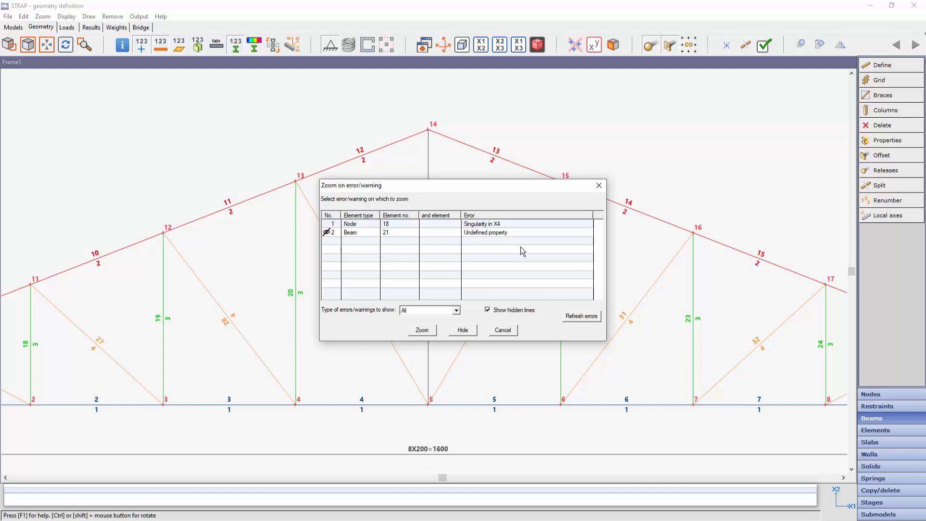
- Refresh the error list and zoom on the singularity in X4 error at node 18
{"action": "left_click", "coordinate": [582, 317]}
{"action": "left_click", "coordinate": [332, 225]}
{"action": "left_click", "coordinate": [417, 332]}
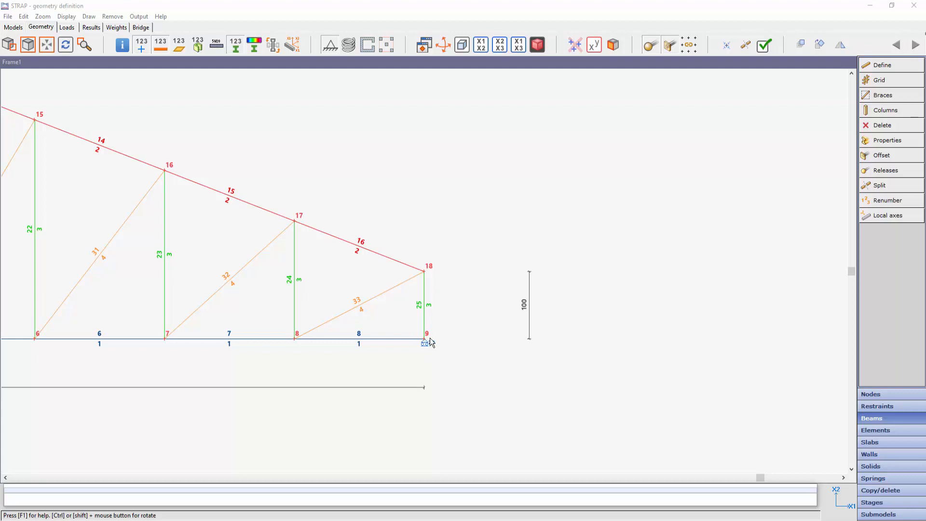
- Restrain node 9 in X2 translation, X3 translation and X1 rotation
{"action": "left_click", "coordinate": [875, 408]}
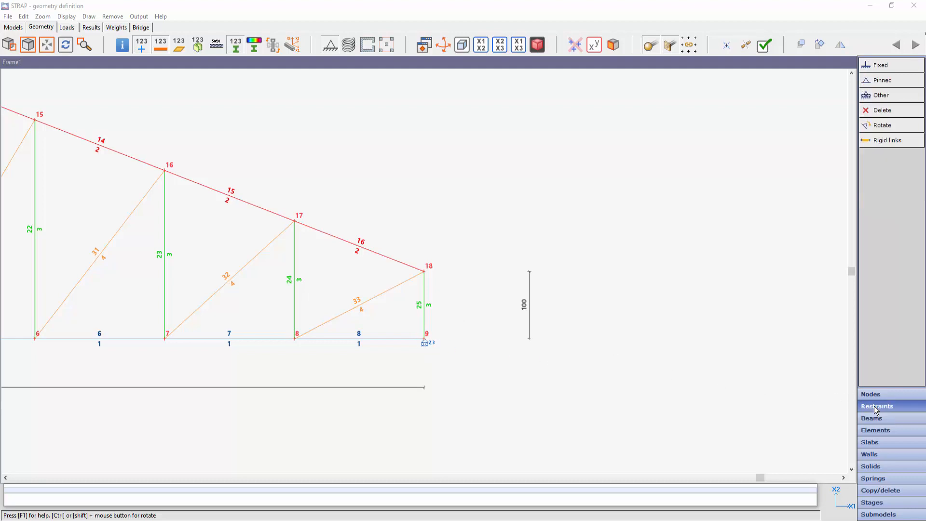
{"action": "left_click", "coordinate": [881, 96]}
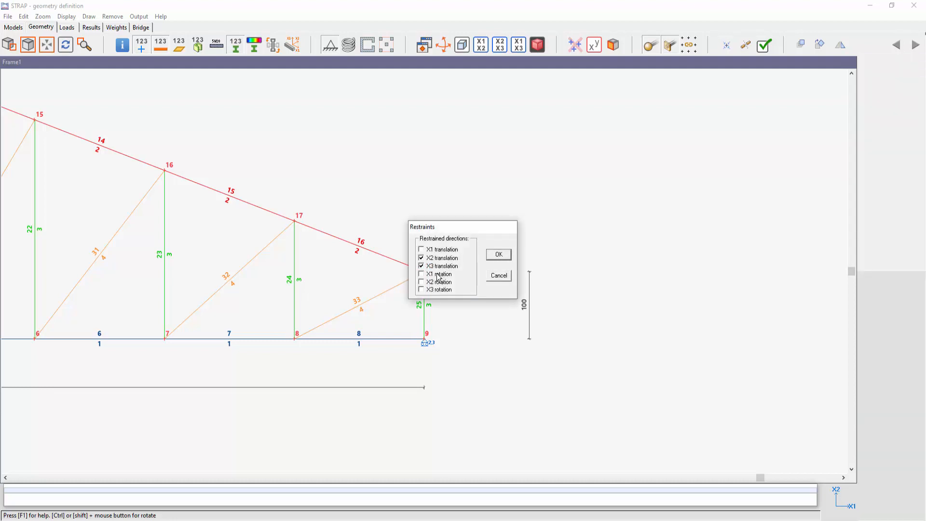
{"action": "left_click", "coordinate": [498, 254]}
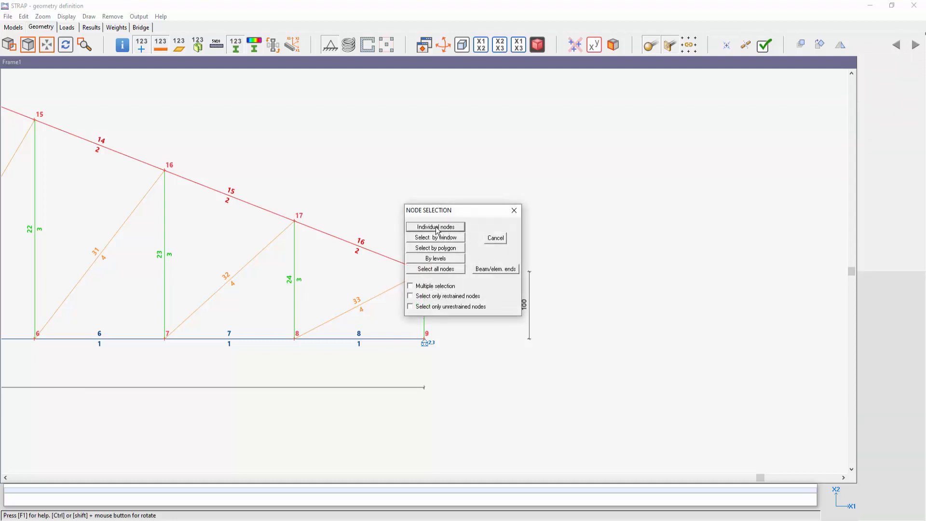
{"action": "left_click", "coordinate": [436, 227]}
{"action": "left_click", "coordinate": [424, 339]}
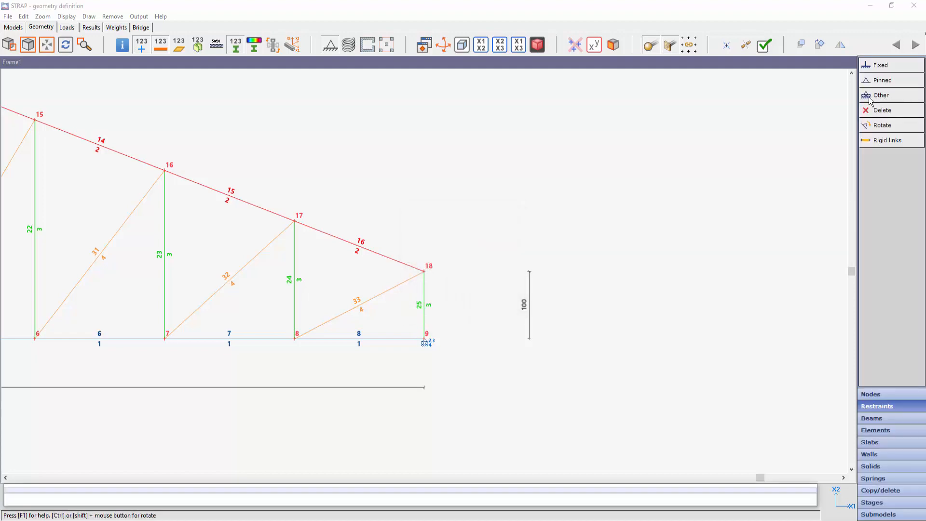
- Solve the truss model and recheck its geometry for remaining errors with Zoom on error
{"action": "left_click", "coordinate": [9, 17]}
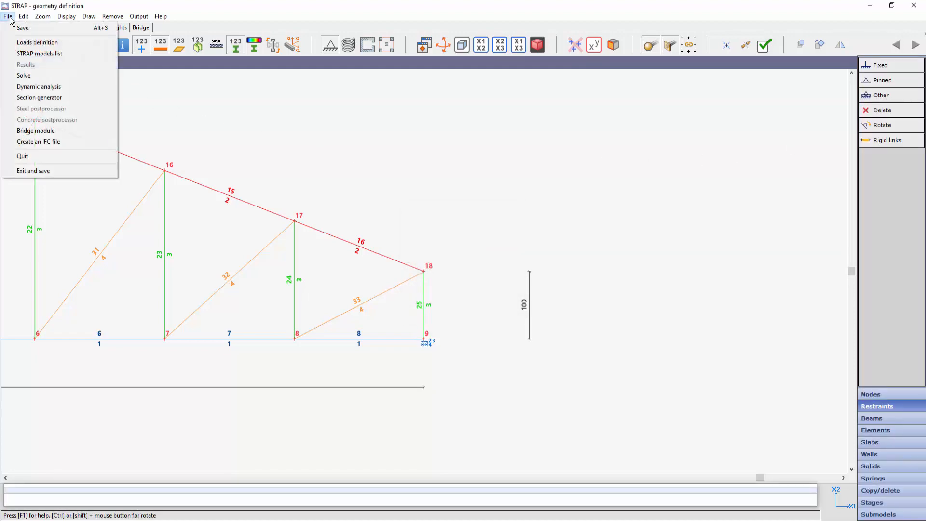
{"action": "left_click", "coordinate": [19, 75]}
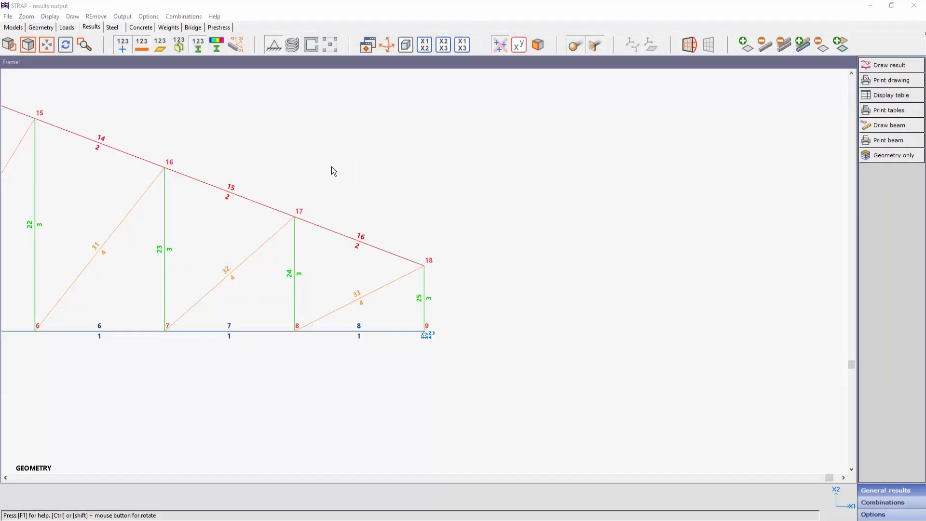
{"action": "left_click", "coordinate": [47, 30]}
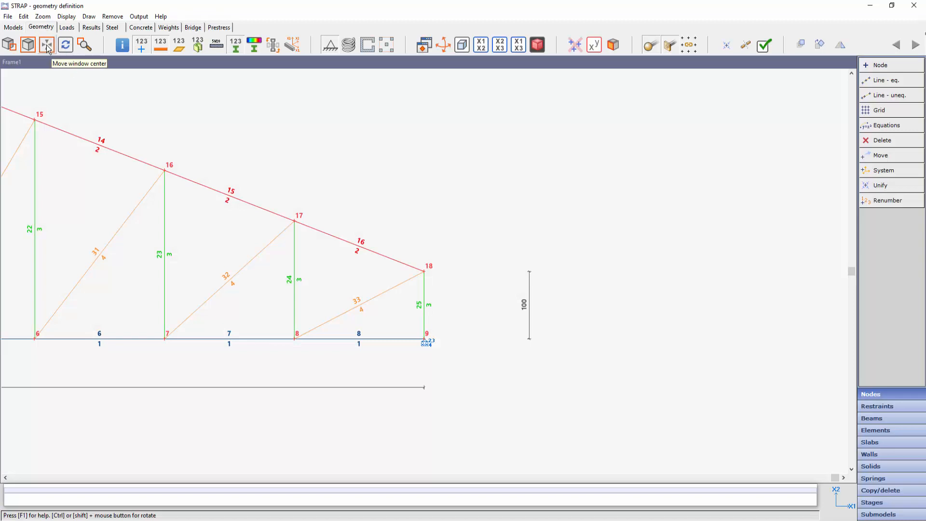
{"action": "left_click", "coordinate": [47, 46]}
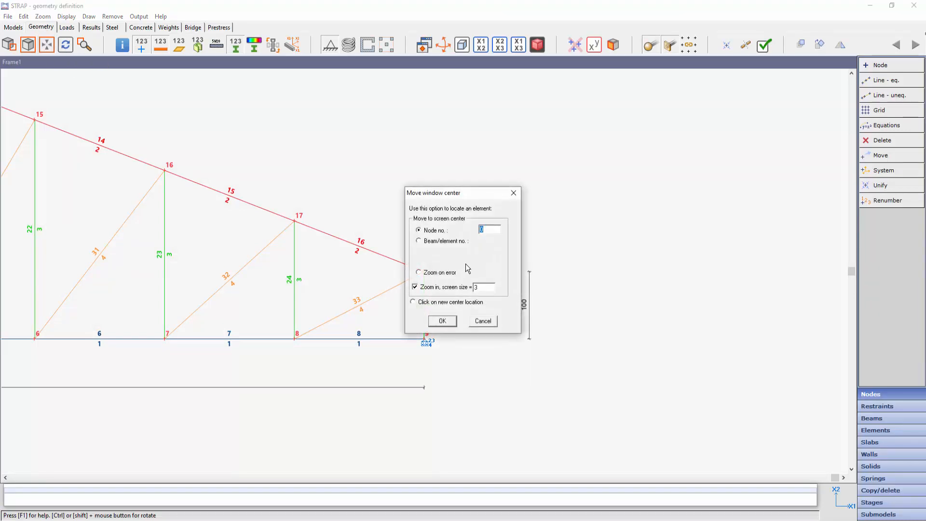
{"action": "left_click", "coordinate": [442, 321]}
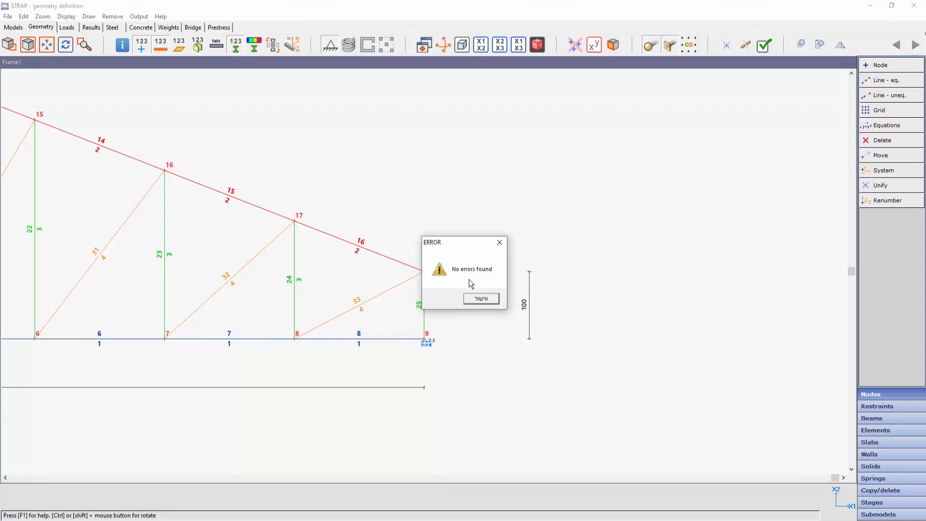
{"action": "left_click", "coordinate": [484, 300]}
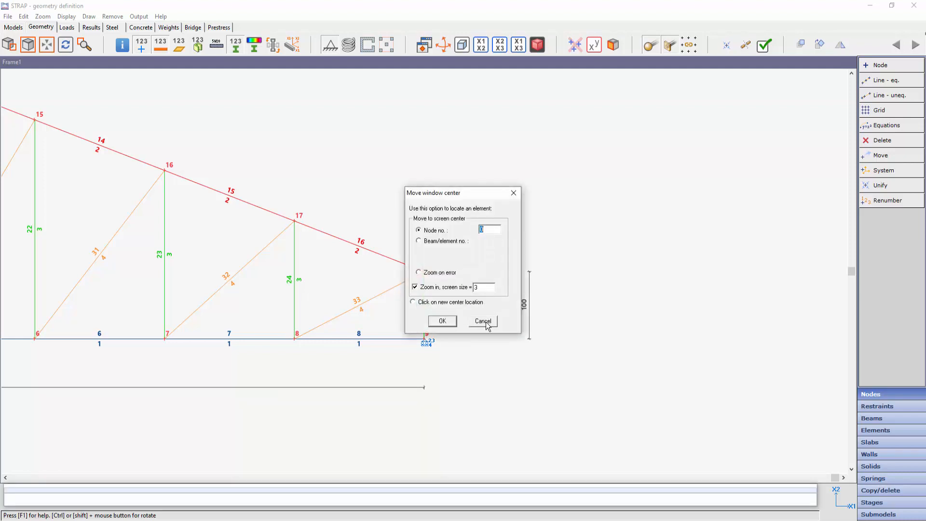
{"action": "left_click", "coordinate": [484, 322]}
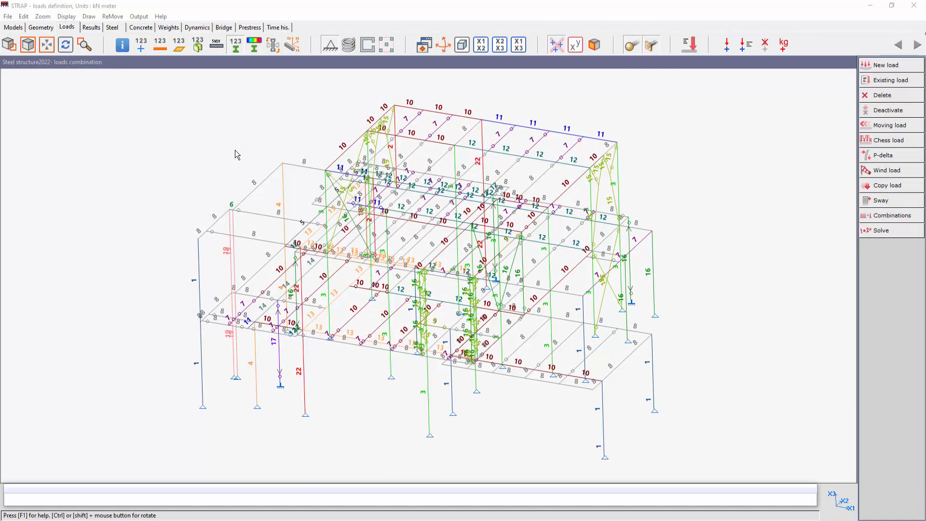
- Examine the groups available for assigning a new load case and cancel the load case definition
{"action": "left_click", "coordinate": [890, 67]}
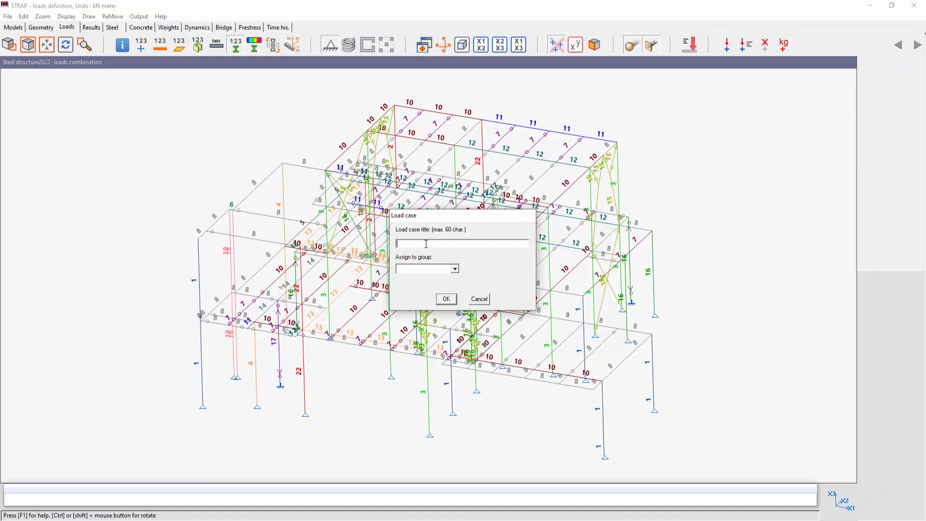
{"action": "left_click", "coordinate": [455, 269]}
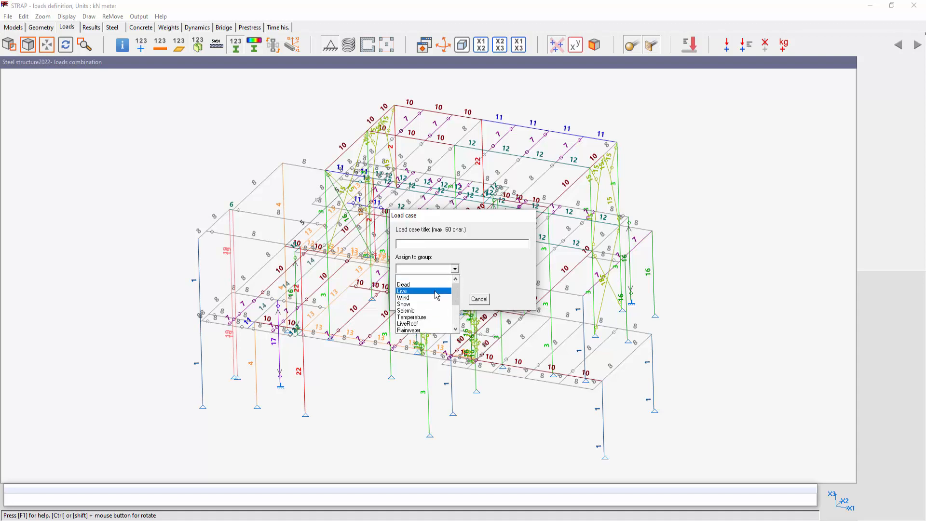
{"action": "left_click", "coordinate": [478, 299]}
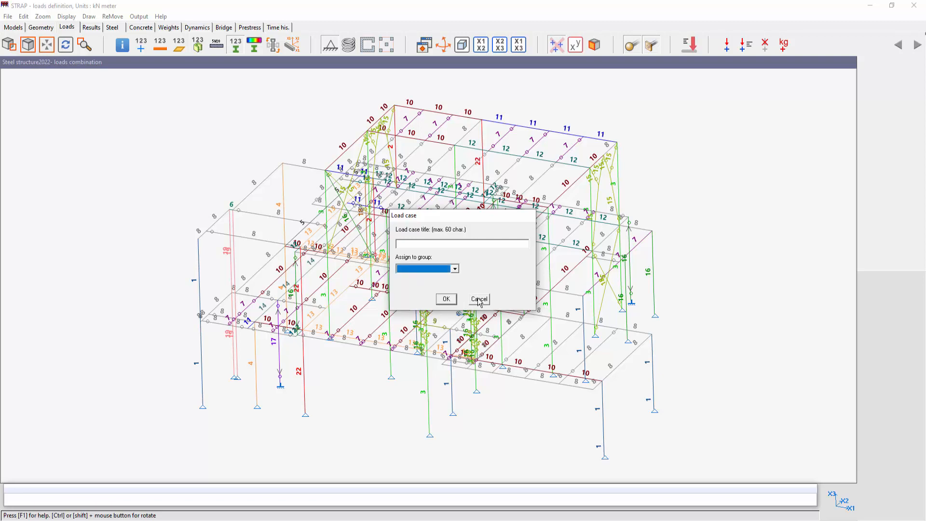
{"action": "left_click", "coordinate": [478, 299]}
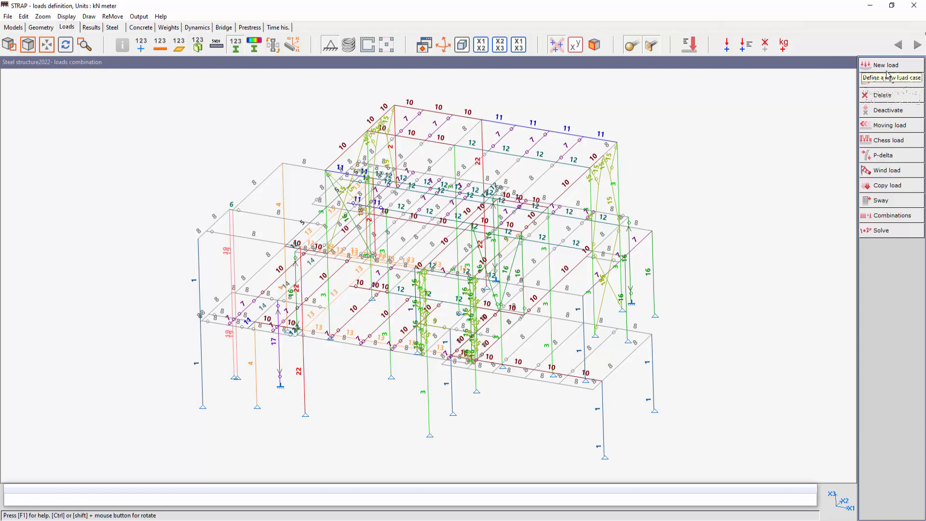
- List the existing load cases with their groups and browse the group options for the SELF WEIGHTS case
{"action": "left_click", "coordinate": [904, 82]}
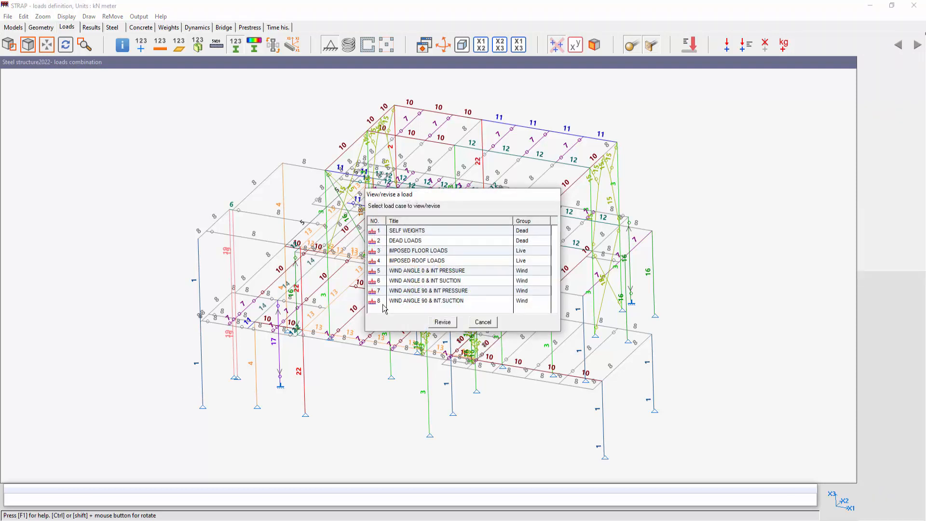
{"action": "left_click", "coordinate": [543, 233]}
{"action": "left_click", "coordinate": [545, 231]}
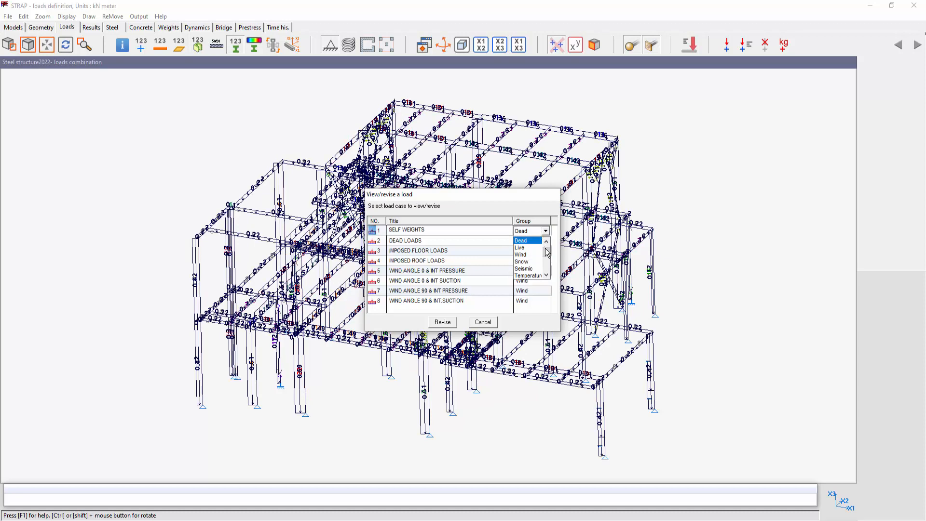
{"action": "left_click", "coordinate": [546, 275]}
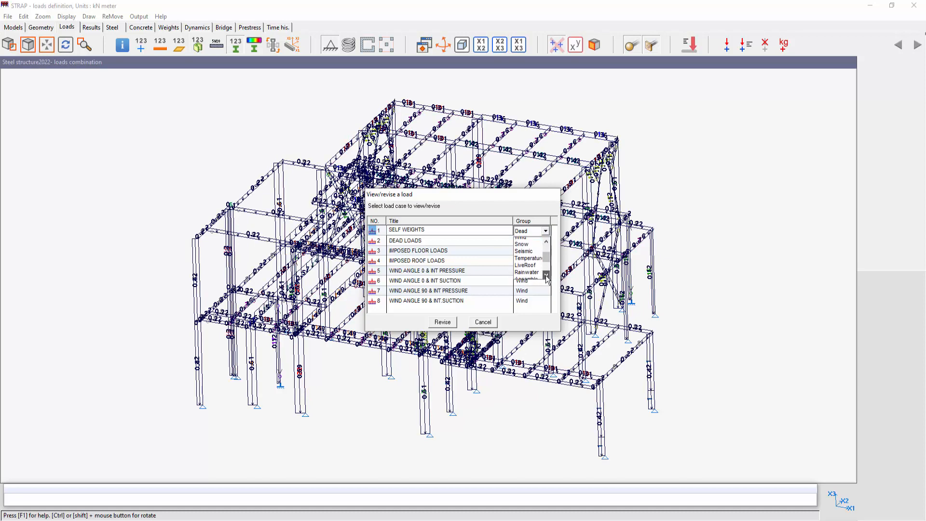
{"action": "left_click", "coordinate": [546, 275]}
{"action": "left_click", "coordinate": [546, 276]}
{"action": "left_click", "coordinate": [546, 276]}
{"action": "left_click", "coordinate": [546, 275]}
{"action": "left_click", "coordinate": [546, 276]}
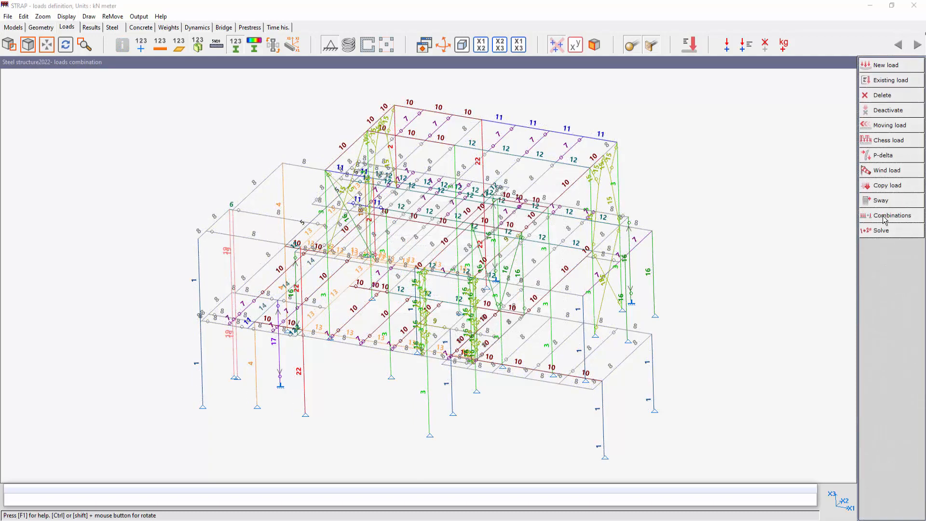
- Generate the steel structure's load combinations from code IS 1225 and accept the combinations definition
{"action": "left_click", "coordinate": [884, 219]}
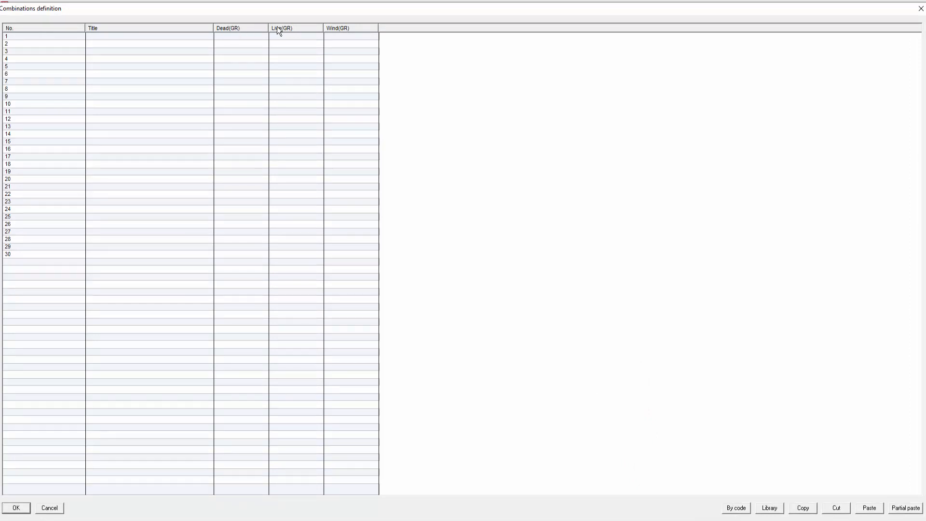
{"action": "left_click", "coordinate": [736, 509]}
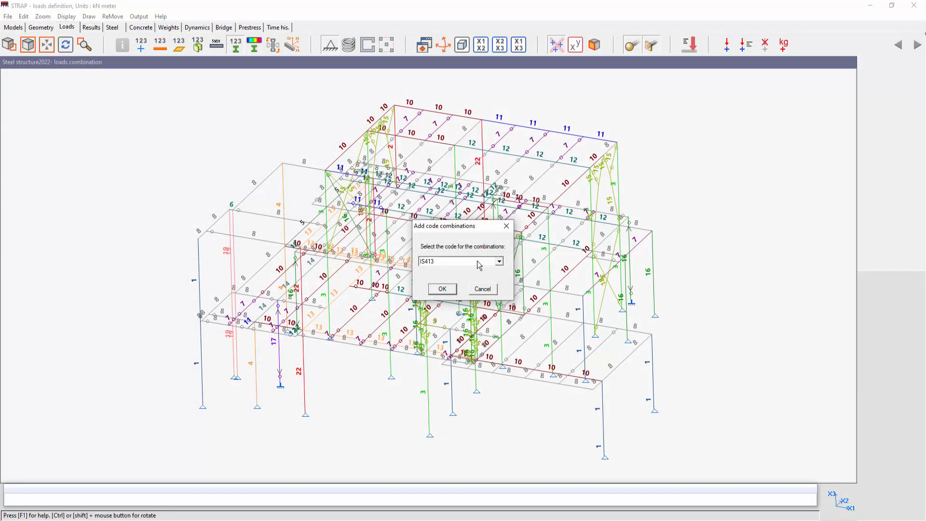
{"action": "left_click", "coordinate": [479, 264]}
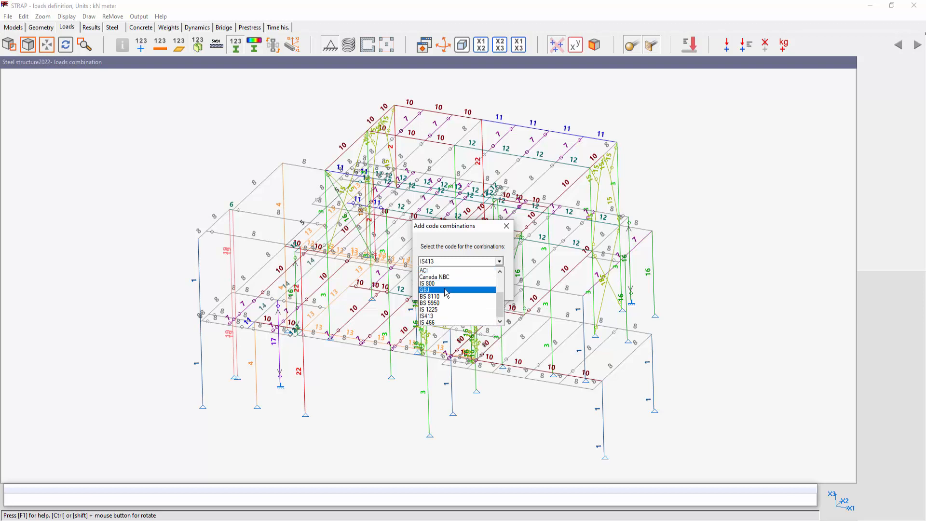
{"action": "left_click", "coordinate": [431, 310]}
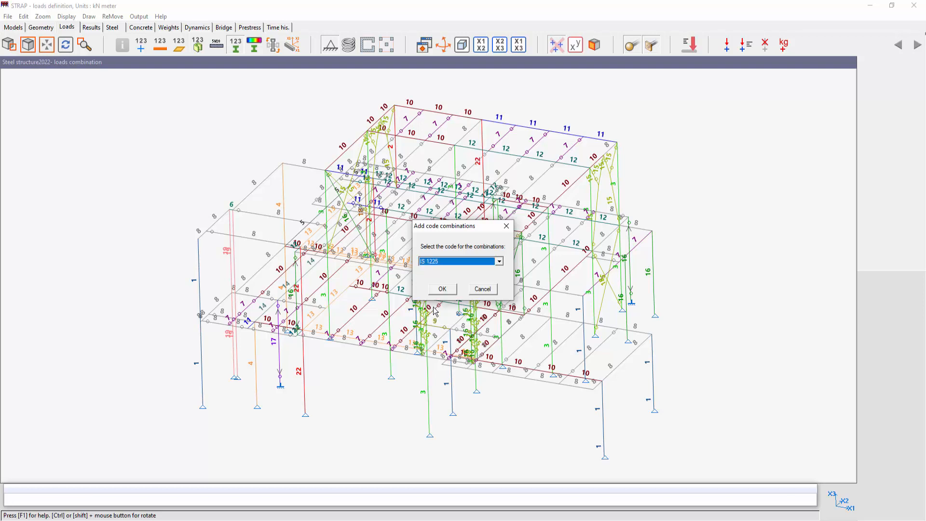
{"action": "left_click", "coordinate": [446, 291]}
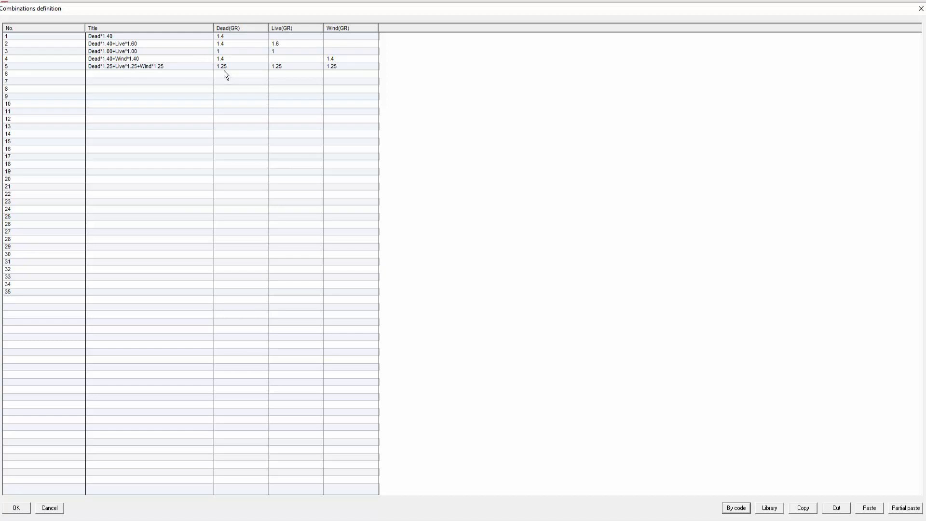
{"action": "left_click", "coordinate": [18, 508]}
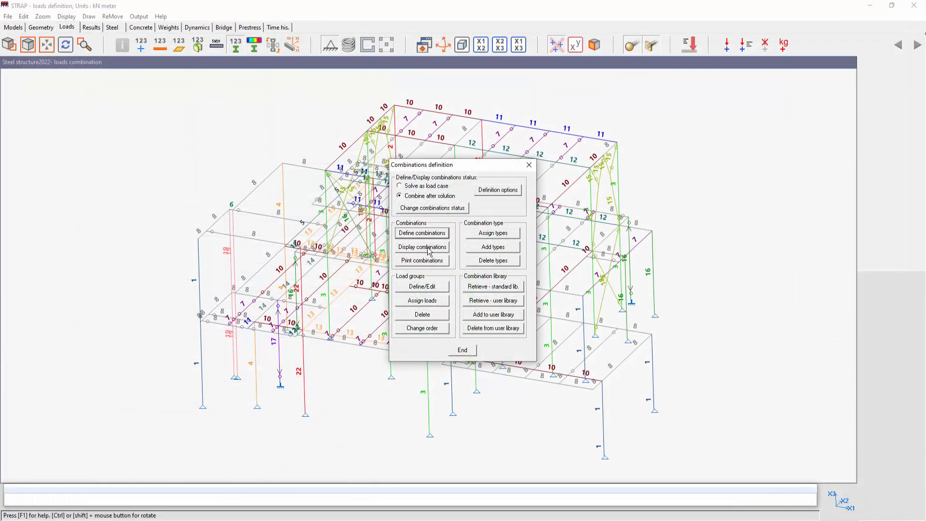
- Display the list of generated combinations to review their load factors and close the table
{"action": "left_click", "coordinate": [428, 250]}
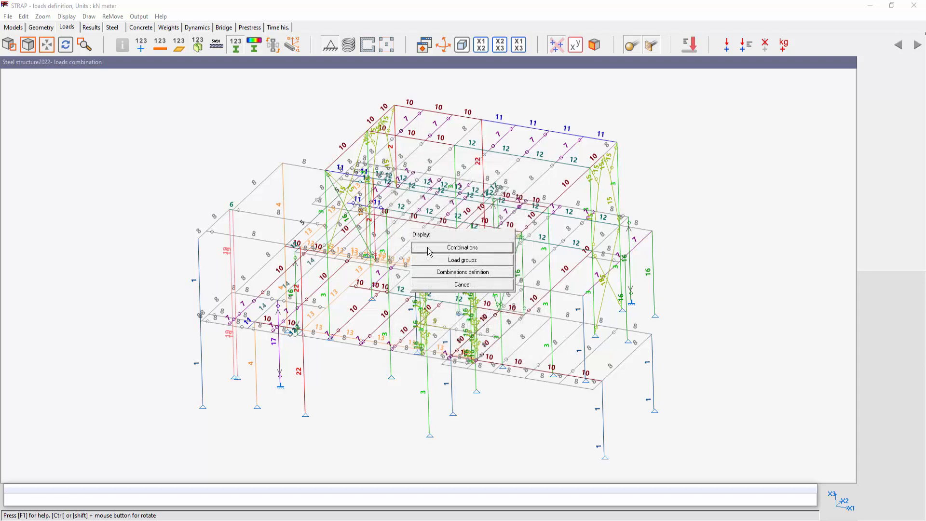
{"action": "left_click", "coordinate": [452, 249]}
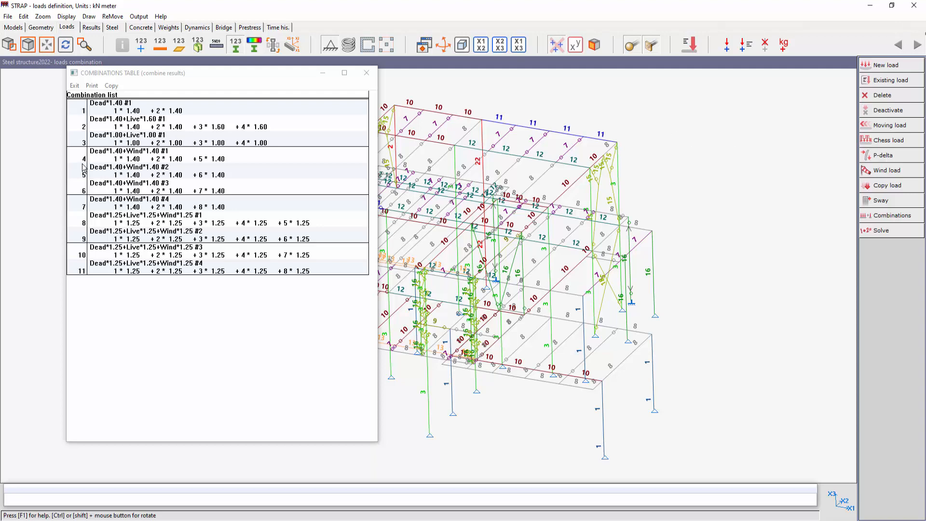
{"action": "left_click", "coordinate": [74, 85]}
- Try adding Dead*1.40+Live*1.60, Dead*1.40+Wind*1.40 and Dead*1.25+Live*1.25+Wind*1.25 from the IS 1225 combination library, then cancel the definition
{"action": "left_click", "coordinate": [892, 215]}
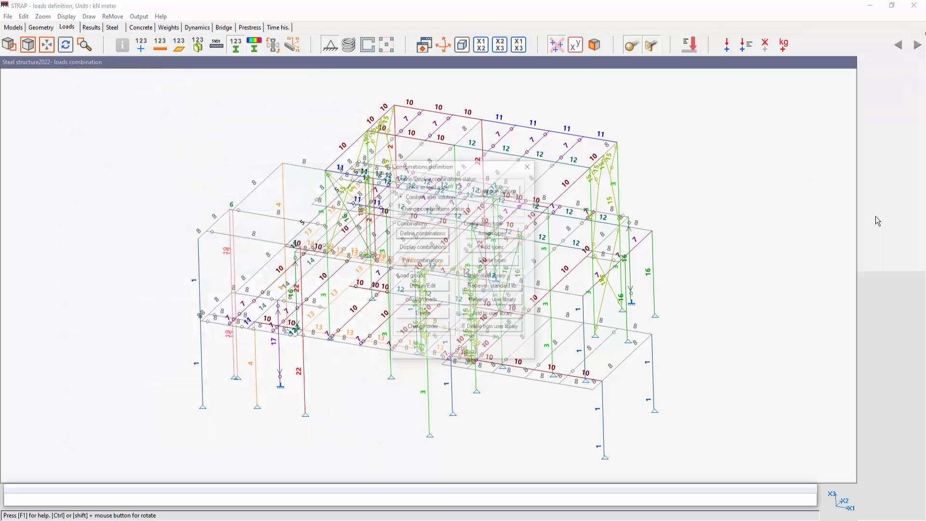
{"action": "left_click", "coordinate": [423, 235]}
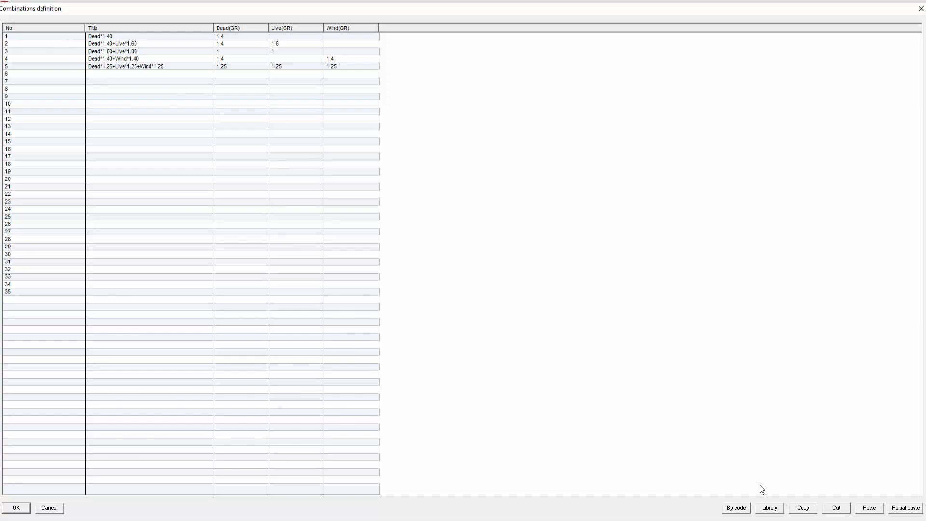
{"action": "left_click", "coordinate": [770, 510]}
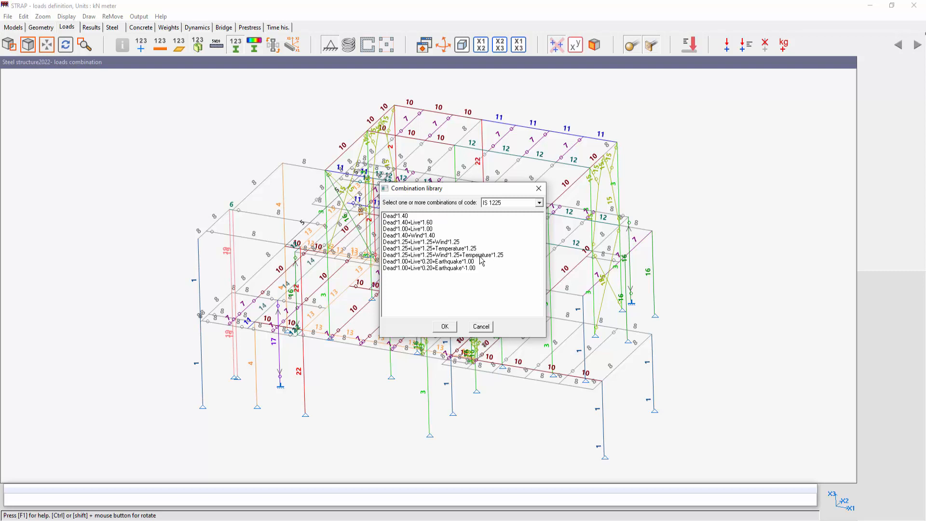
{"action": "left_click", "coordinate": [403, 223]}
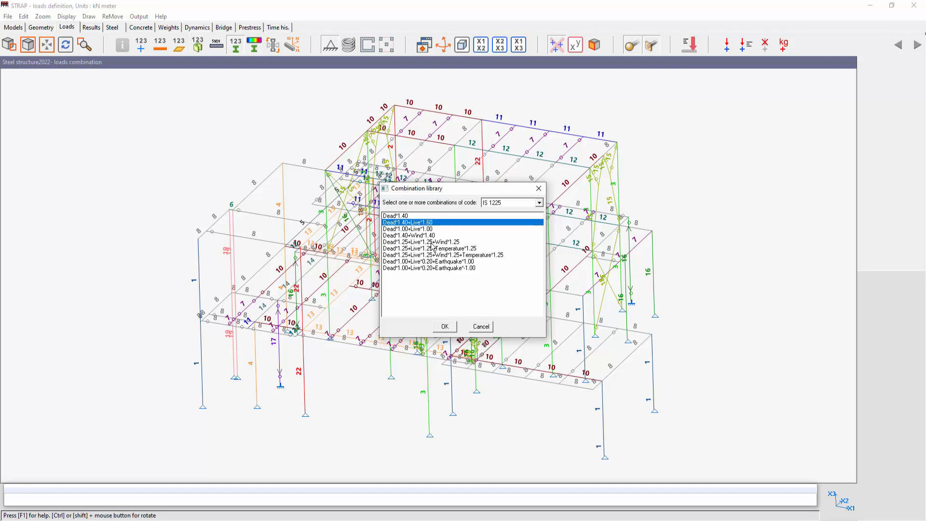
{"action": "left_click", "coordinate": [411, 236]}
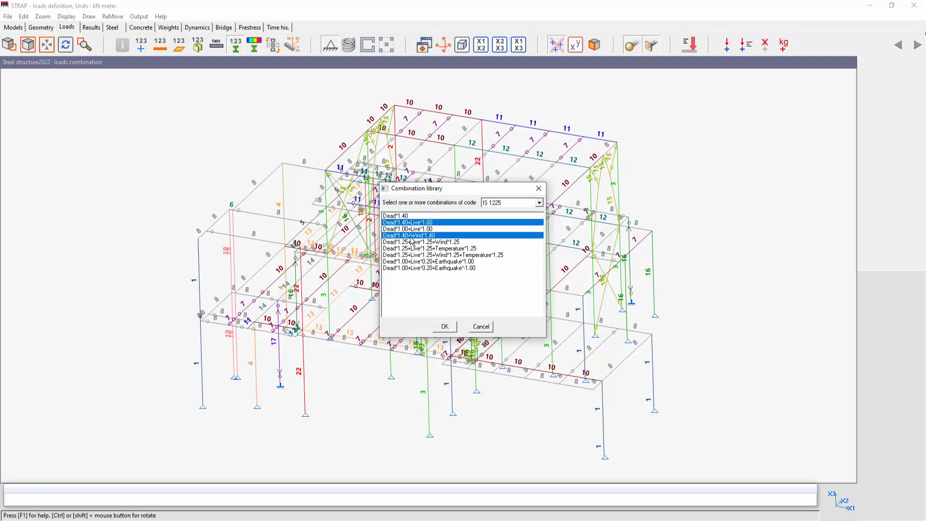
{"action": "left_click", "coordinate": [429, 243]}
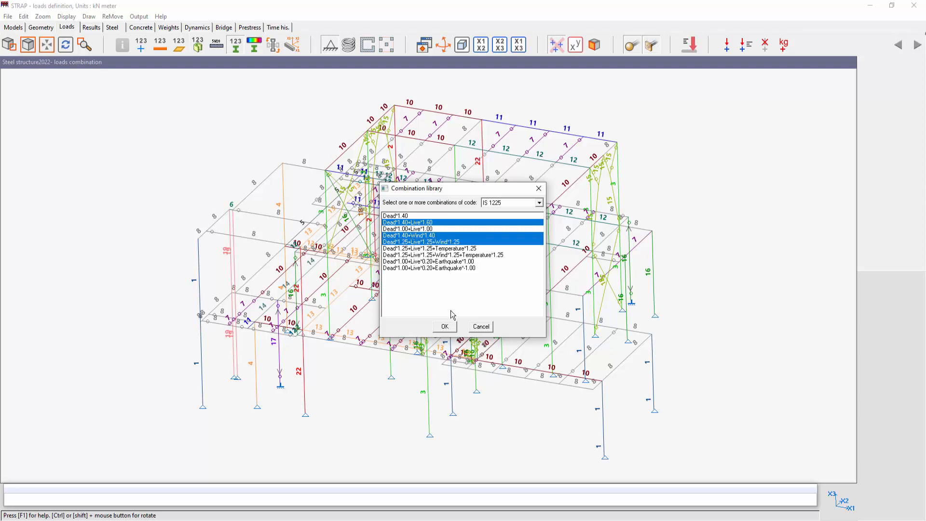
{"action": "left_click", "coordinate": [445, 327]}
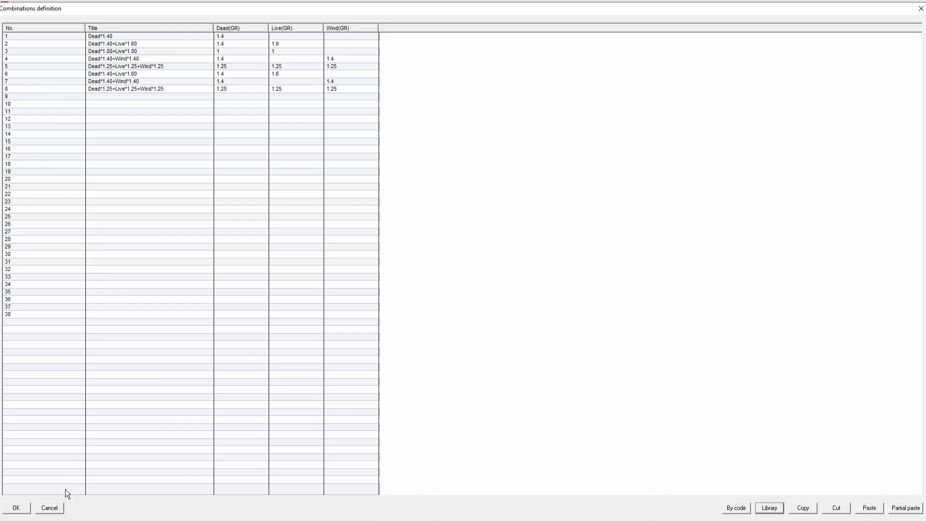
{"action": "left_click", "coordinate": [51, 508]}
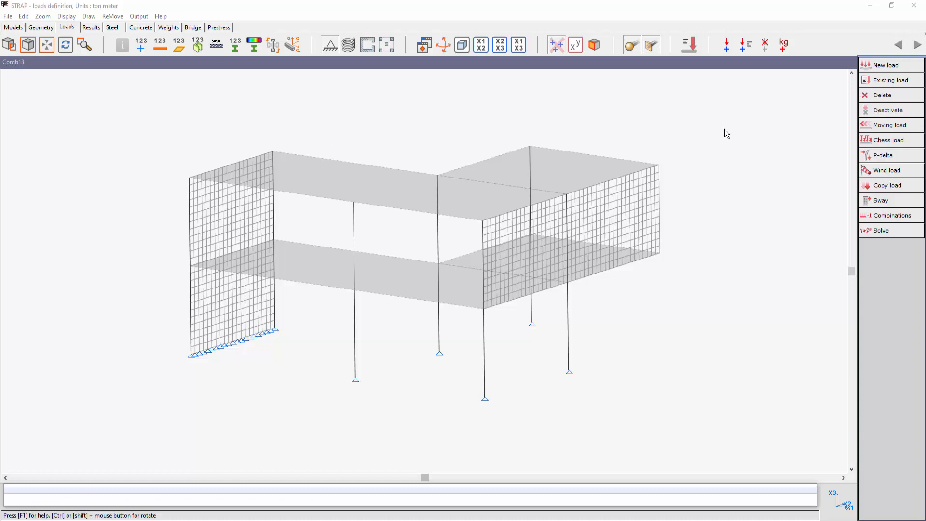
- Review the load cases and their groups in the Comb13 model and solve the model
{"action": "left_click", "coordinate": [872, 81]}
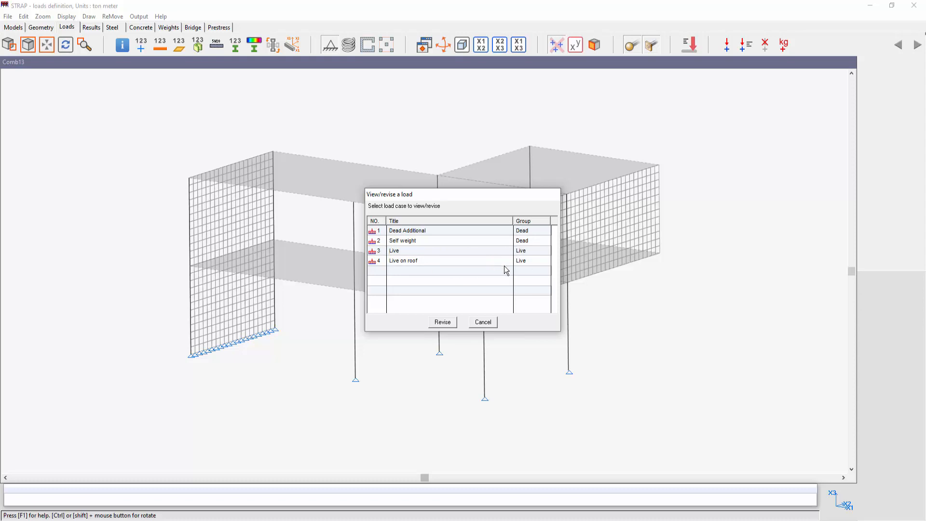
{"action": "left_click", "coordinate": [483, 322]}
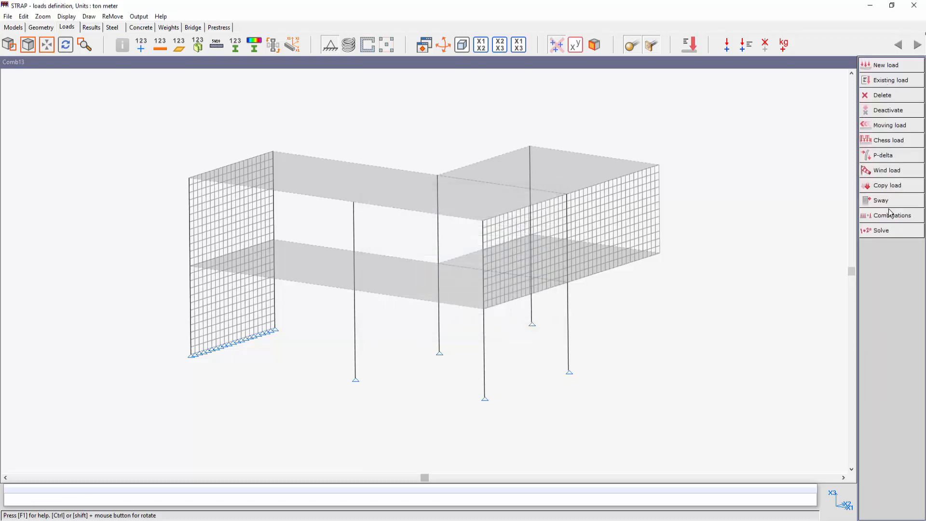
{"action": "left_click", "coordinate": [883, 231]}
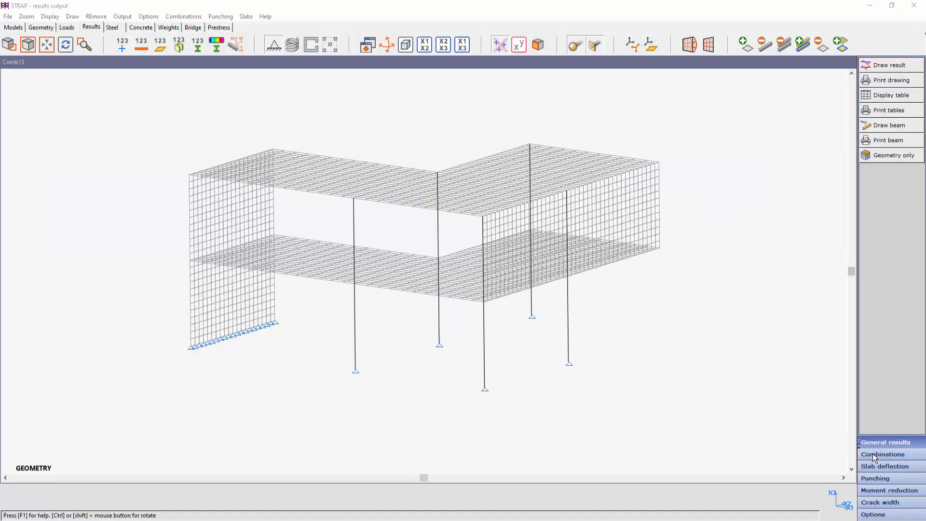
- Generate the result combinations for Comb13 from code IS 466 and view the combinations table
{"action": "left_click", "coordinate": [876, 455]}
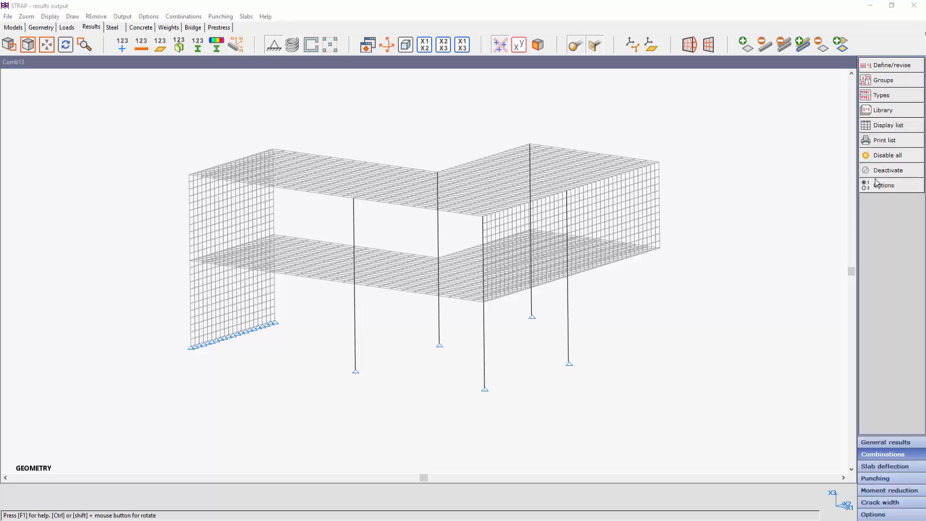
{"action": "left_click", "coordinate": [885, 67]}
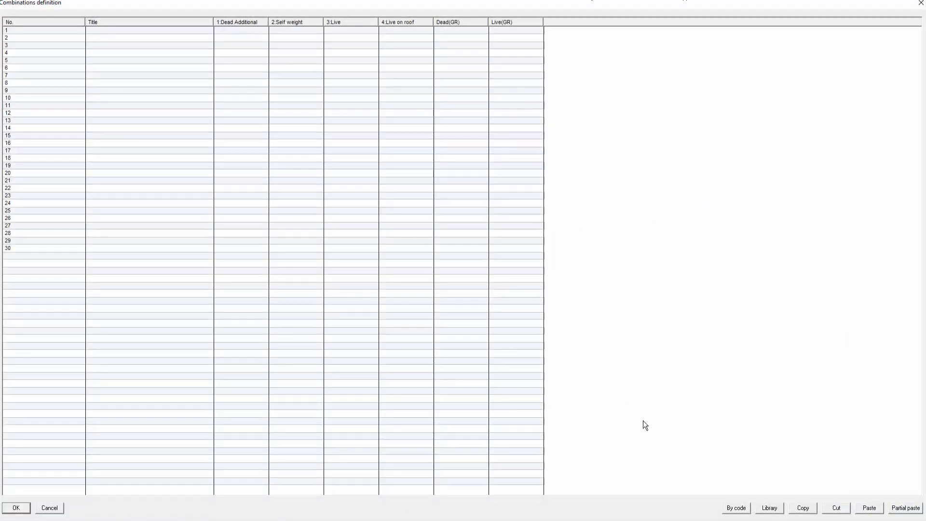
{"action": "left_click", "coordinate": [734, 508]}
{"action": "left_click", "coordinate": [460, 262]}
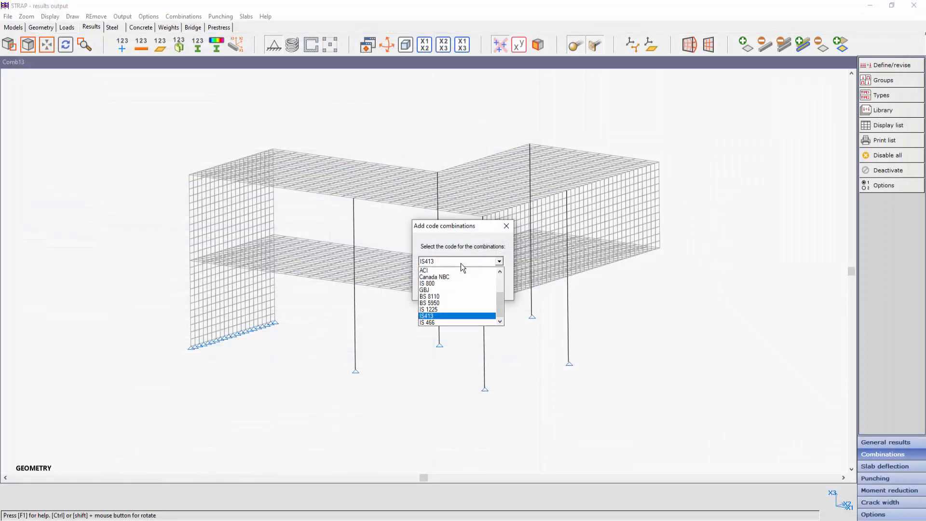
{"action": "left_click", "coordinate": [445, 321]}
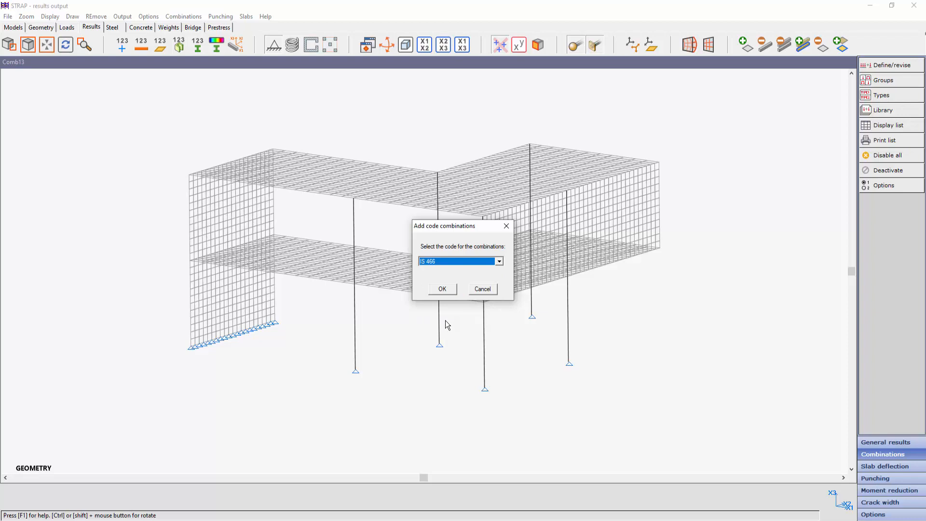
{"action": "left_click", "coordinate": [443, 289]}
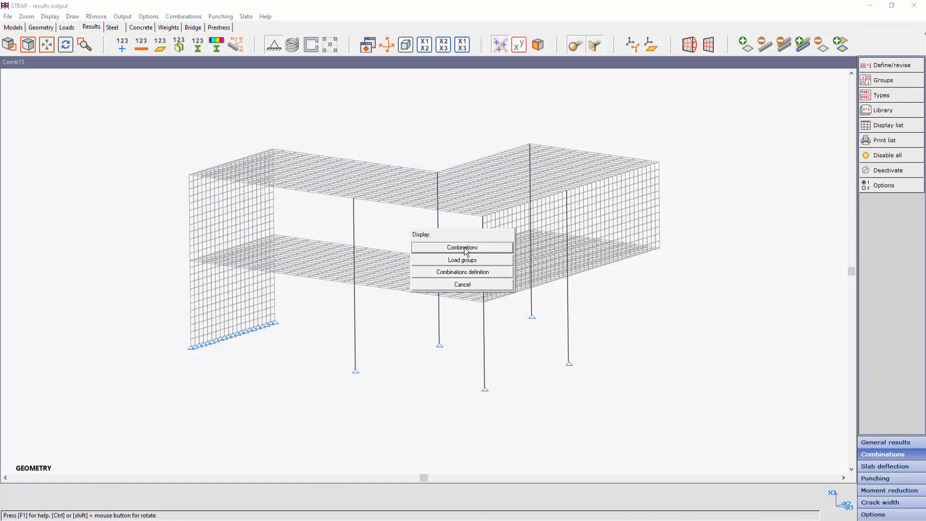
{"action": "left_click", "coordinate": [463, 247]}
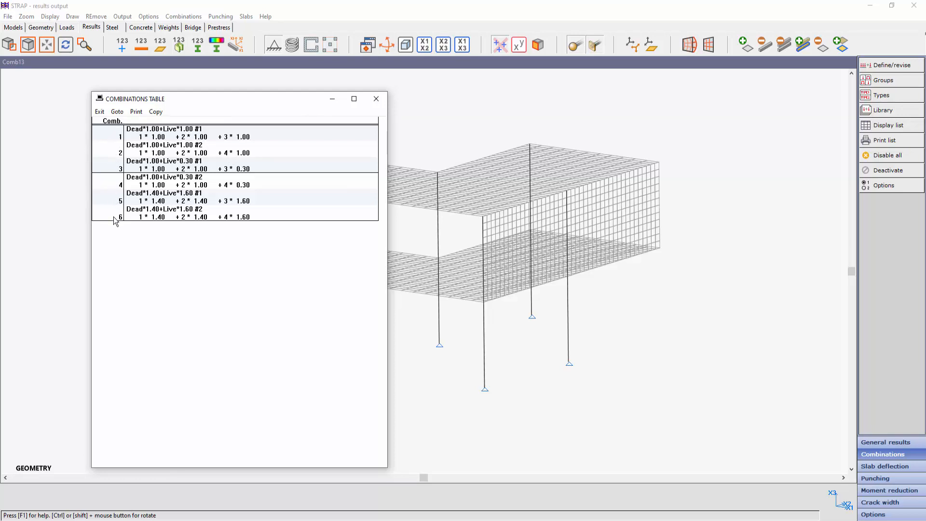
{"action": "left_click", "coordinate": [380, 101]}
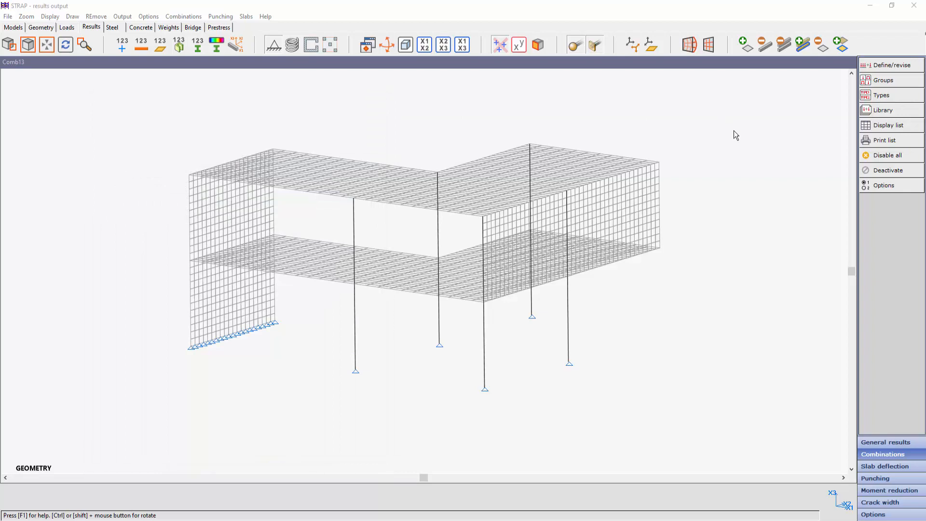
- Set the Live group to generate one combination that includes all loads in the group, and display the combinations
{"action": "left_click", "coordinate": [883, 80]}
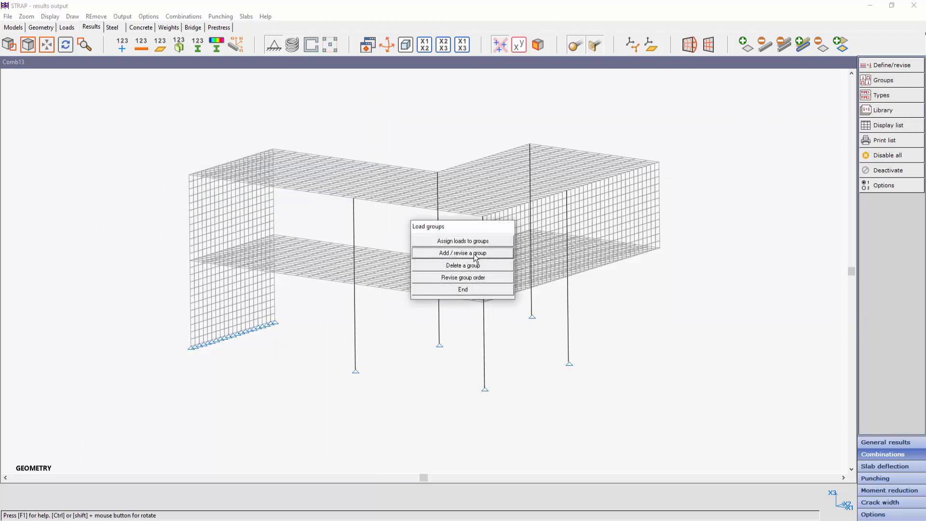
{"action": "left_click", "coordinate": [475, 253]}
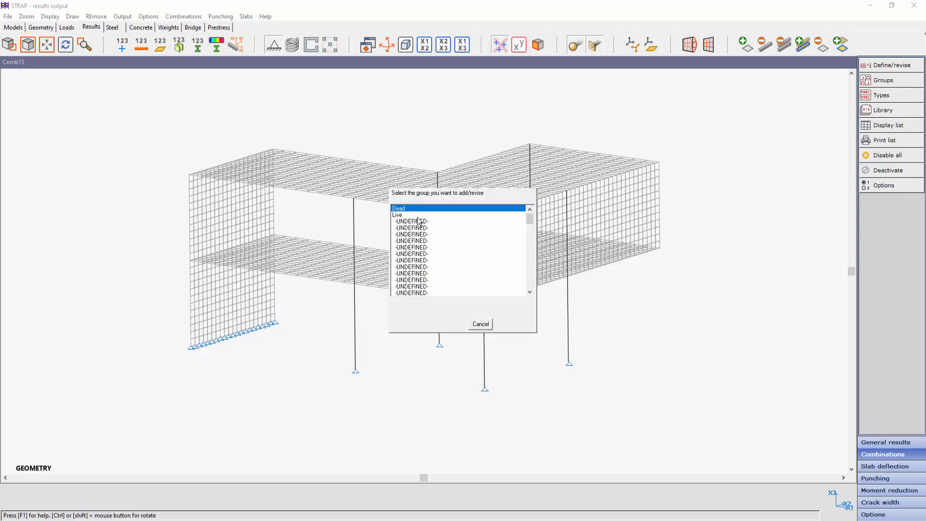
{"action": "double_click", "coordinate": [400, 215]}
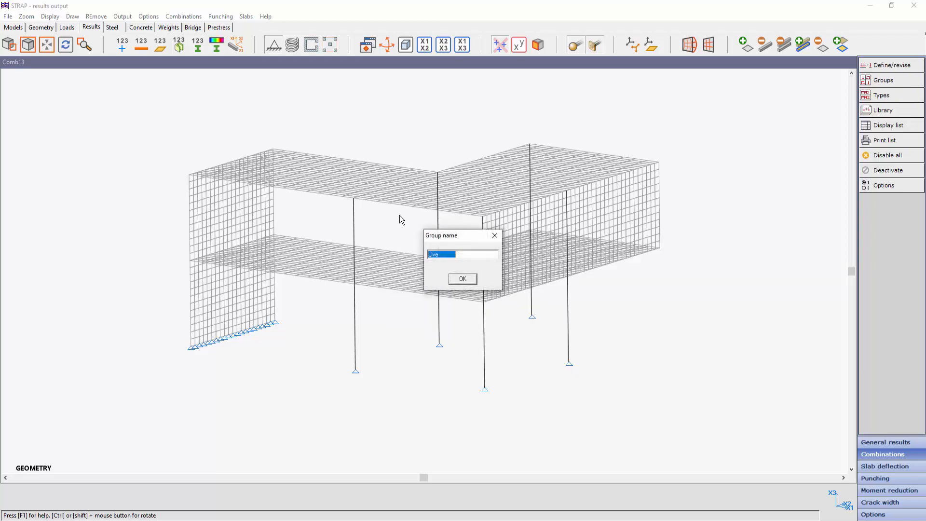
{"action": "left_click", "coordinate": [463, 279]}
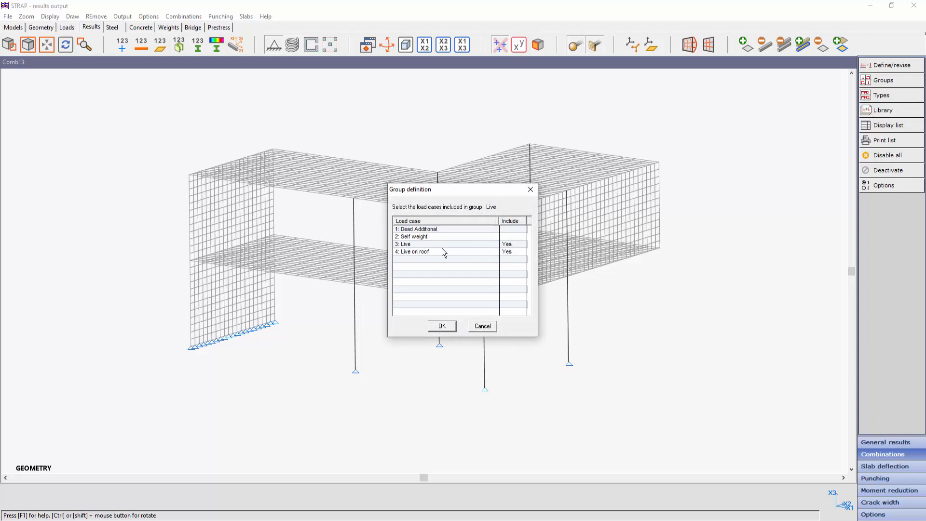
{"action": "left_click", "coordinate": [442, 325]}
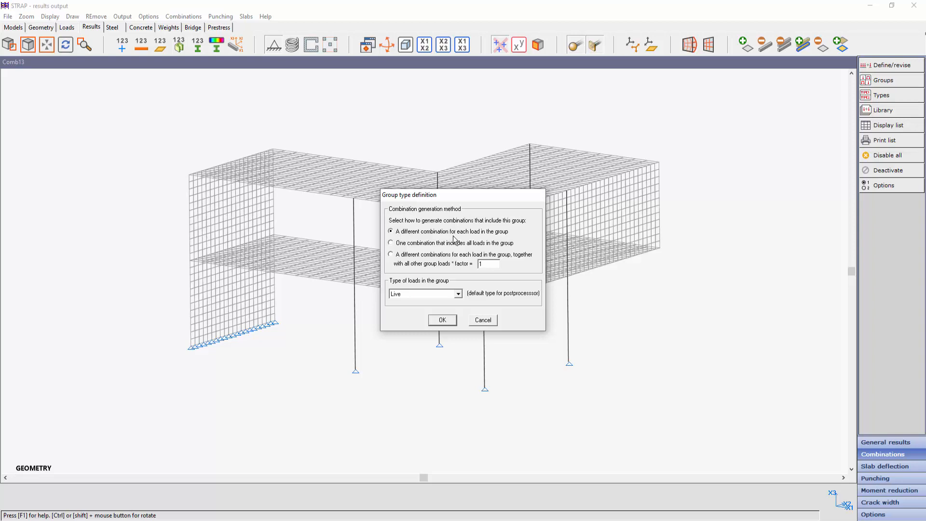
{"action": "left_click", "coordinate": [391, 245]}
{"action": "left_click", "coordinate": [446, 321]}
{"action": "left_click", "coordinate": [466, 290]}
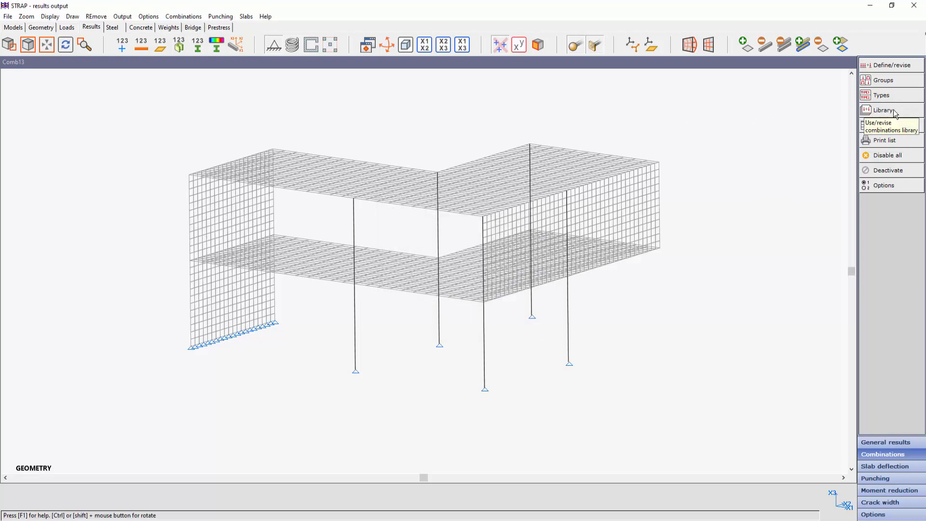
{"action": "left_click", "coordinate": [889, 125]}
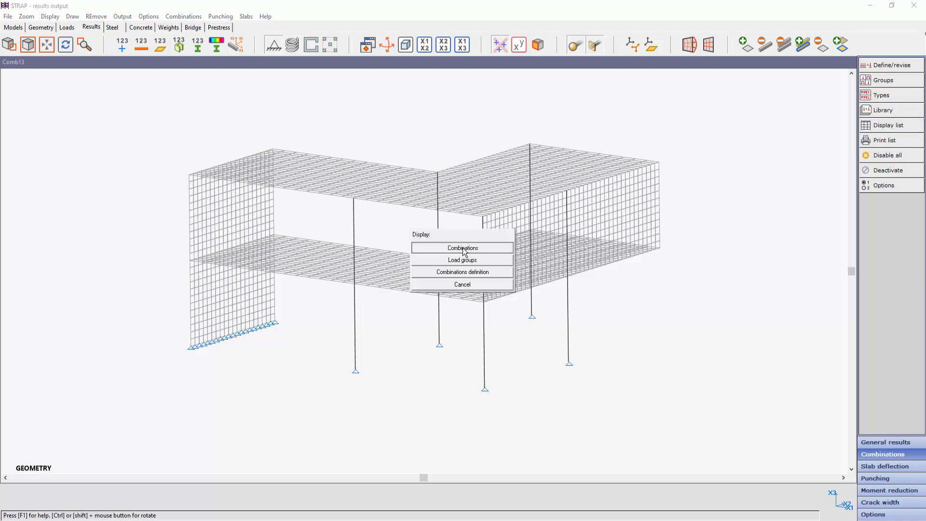
{"action": "left_click", "coordinate": [462, 247]}
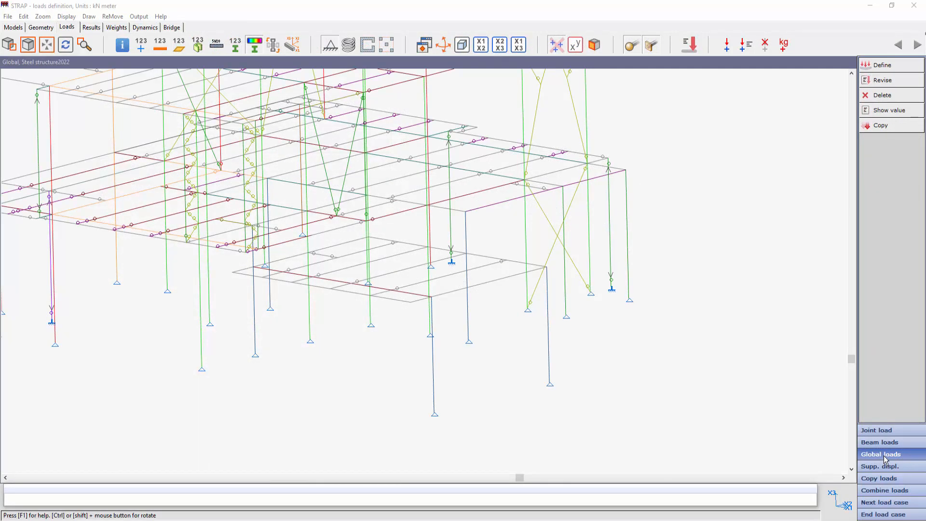
- Define a -15 kN/m^2 rectangular area global load in Global X3, applied as joint load, between opposite corner nodes of the lowest platform
{"action": "left_click", "coordinate": [882, 66]}
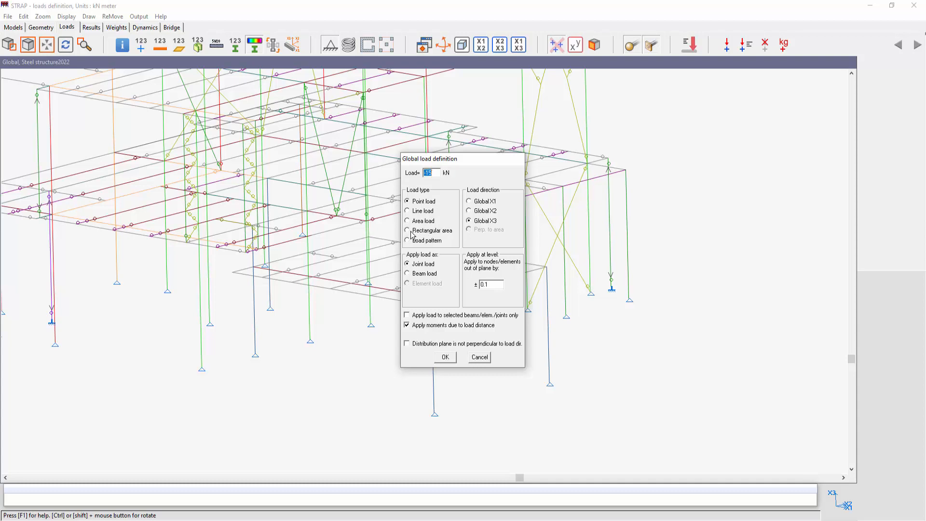
{"action": "left_click", "coordinate": [428, 231]}
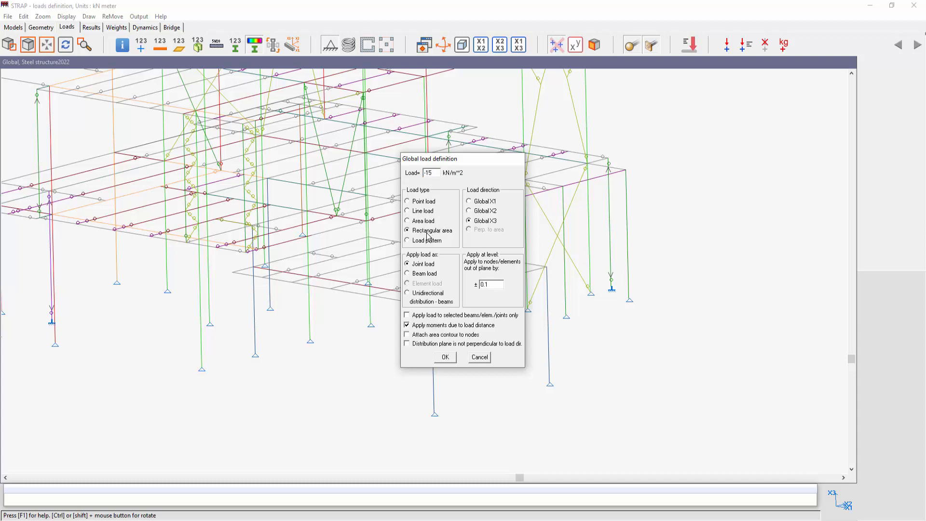
{"action": "left_click", "coordinate": [446, 358]}
{"action": "left_click", "coordinate": [232, 273]}
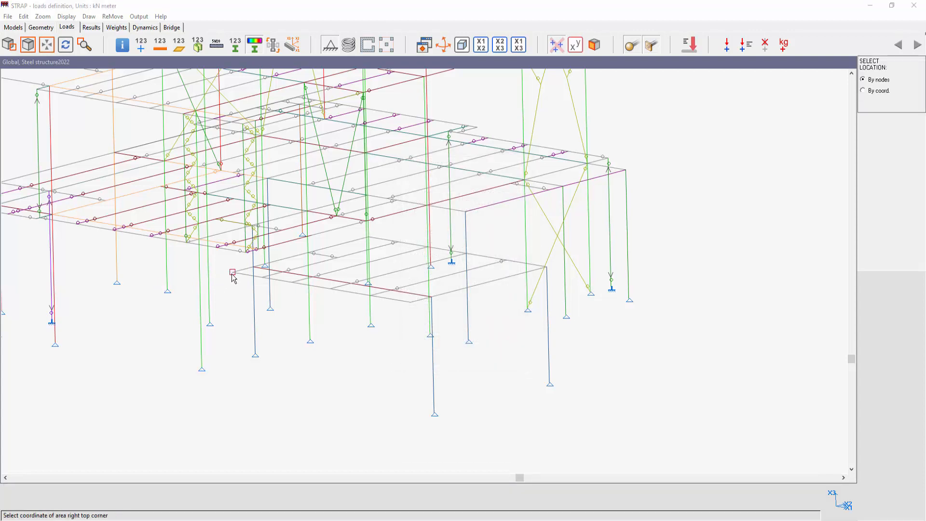
{"action": "left_click", "coordinate": [546, 267]}
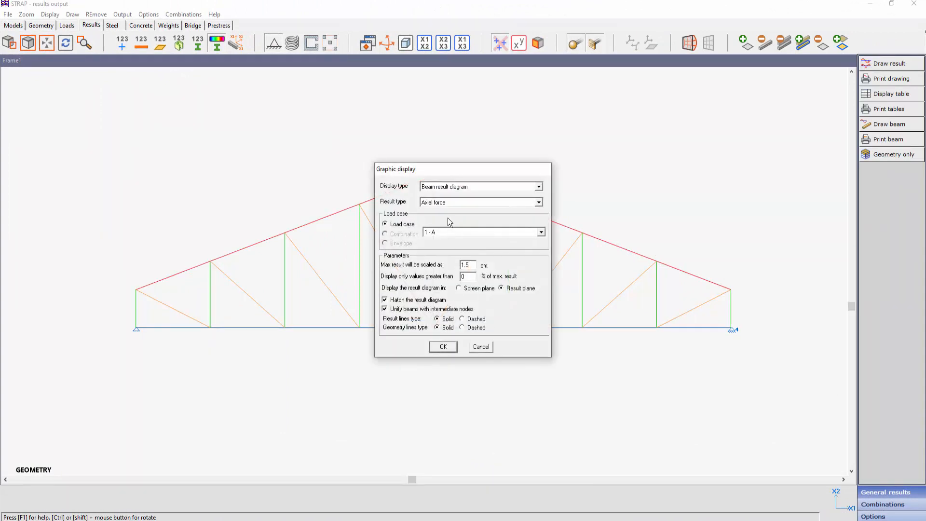
- Display the truss's axial force diagram for load case 1 - A and switch the display type to displacements
{"action": "left_click", "coordinate": [443, 346]}
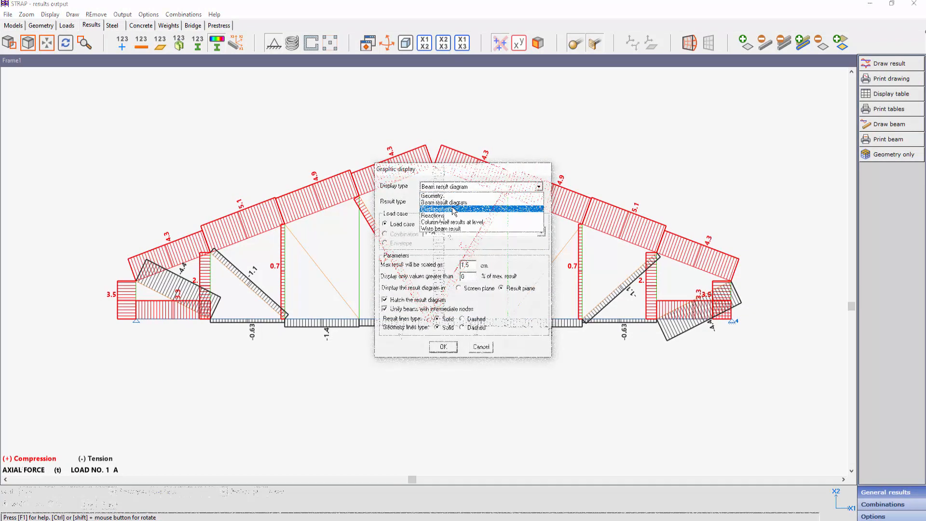
{"action": "left_click", "coordinate": [452, 210]}
{"action": "left_click", "coordinate": [442, 347]}
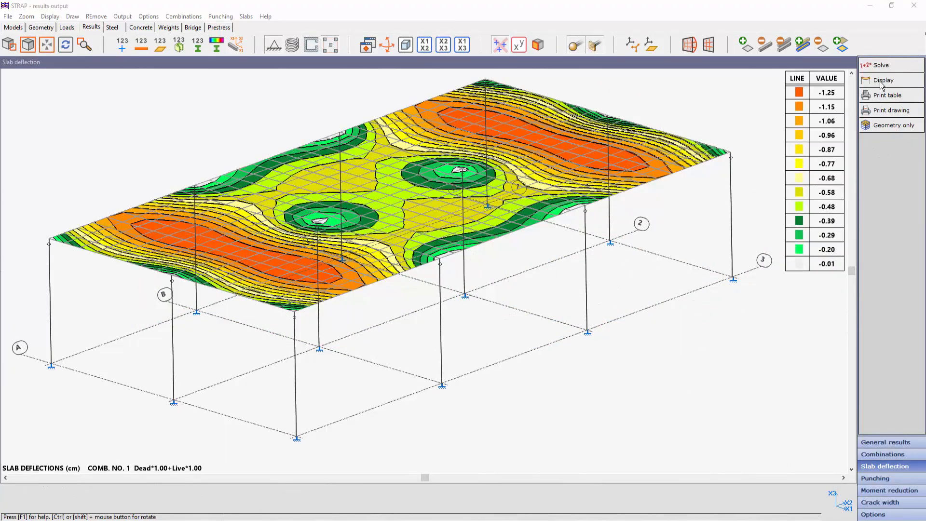
- Set the slab deflection calculation to user defined reinforcement, accept the element reinforcement parameters with No change, and open the combination deactivation
{"action": "left_click", "coordinate": [888, 70]}
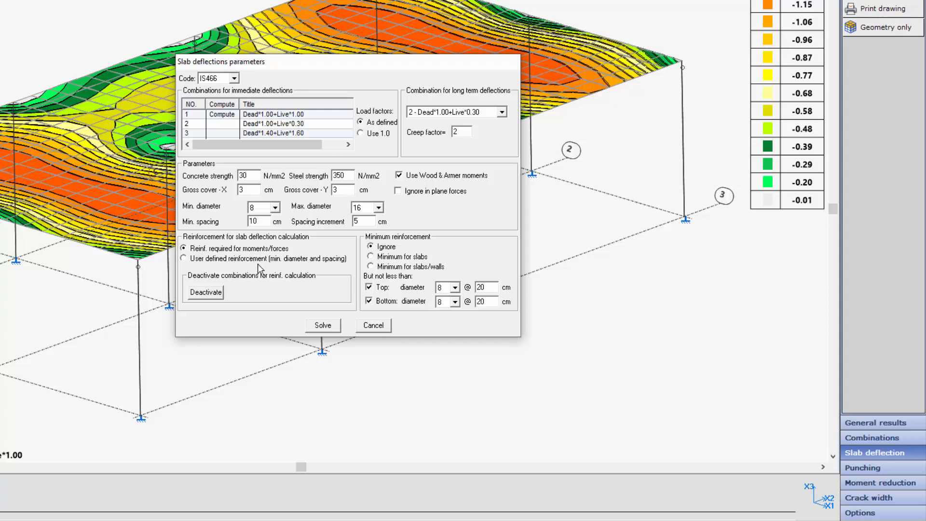
{"action": "left_click", "coordinate": [184, 259]}
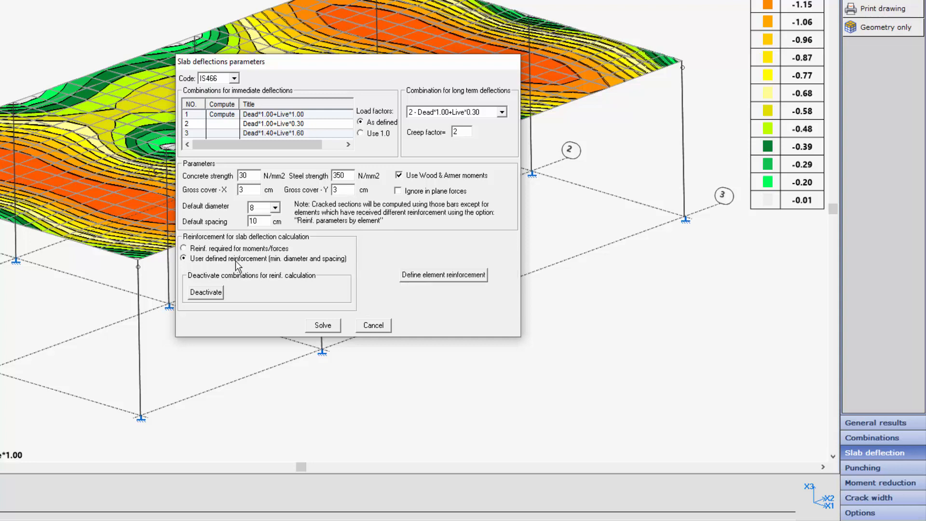
{"action": "left_click", "coordinate": [451, 275]}
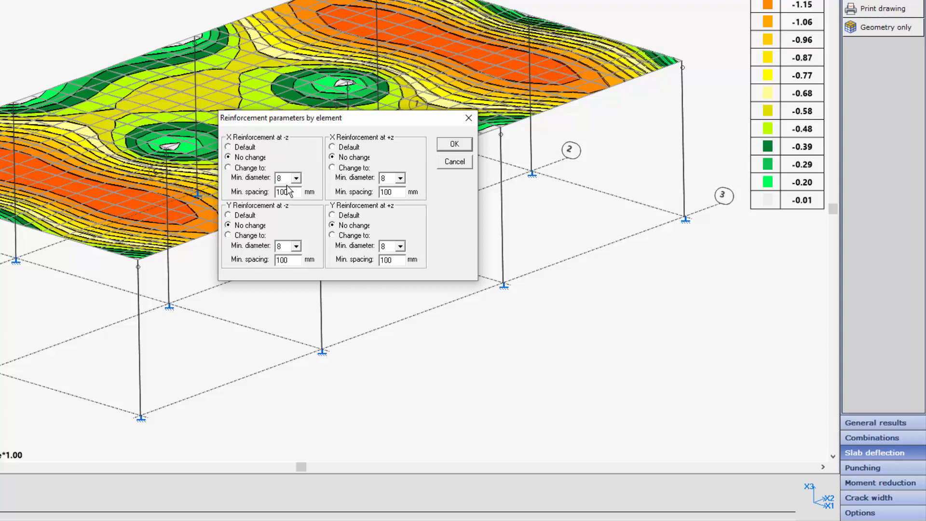
{"action": "left_click", "coordinate": [453, 149]}
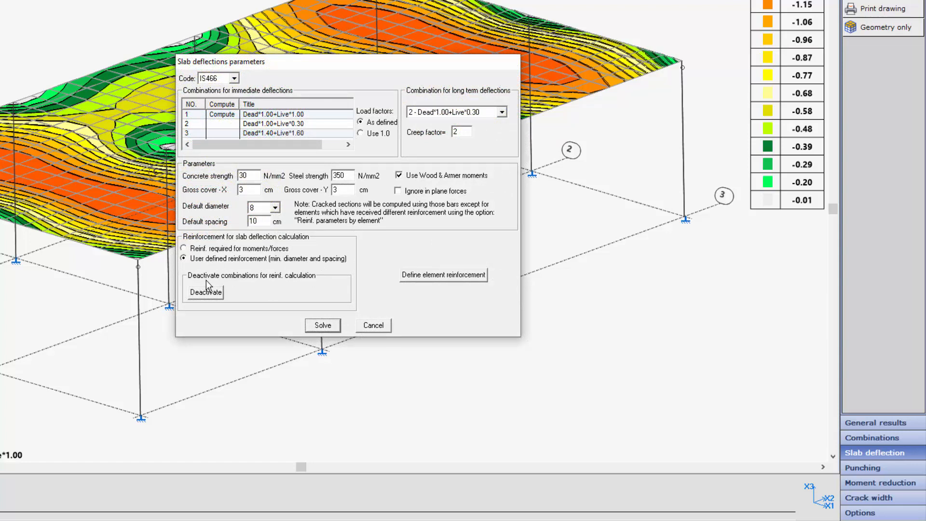
{"action": "left_click", "coordinate": [206, 292]}
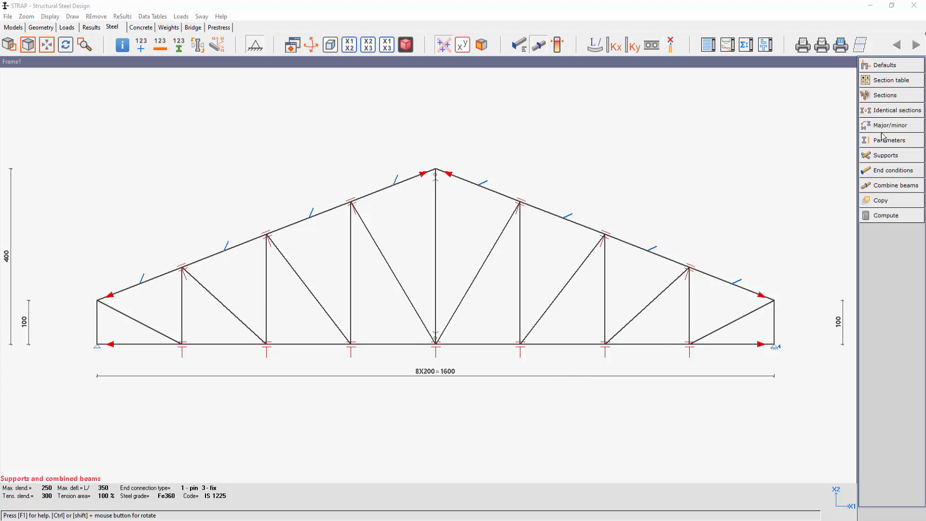
- Check the Combine beams definition options and hide the combined beams in the truss's supports display
{"action": "left_click", "coordinate": [894, 186]}
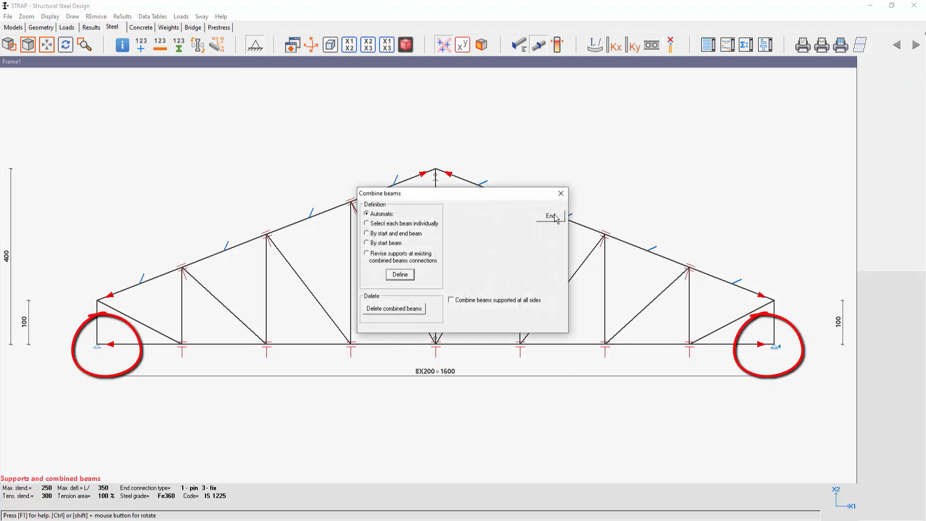
{"action": "left_click", "coordinate": [551, 216]}
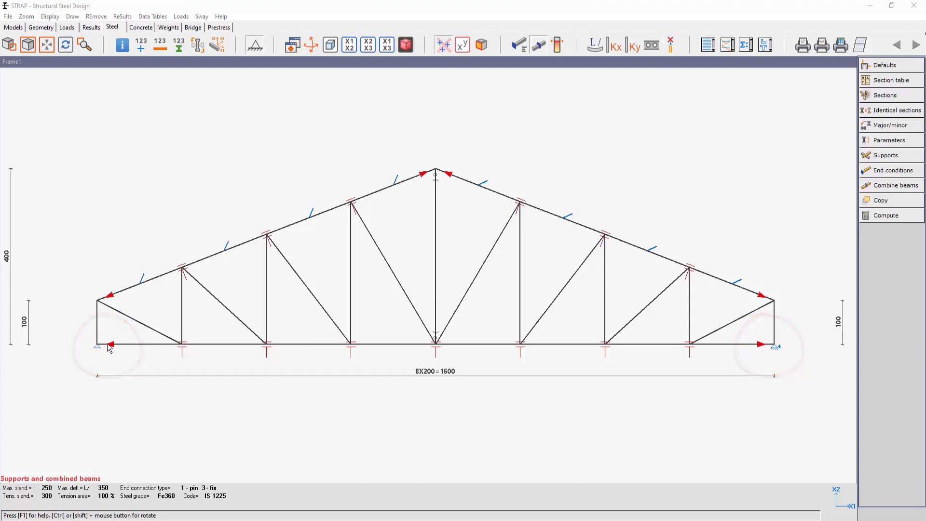
{"action": "left_click", "coordinate": [74, 17]}
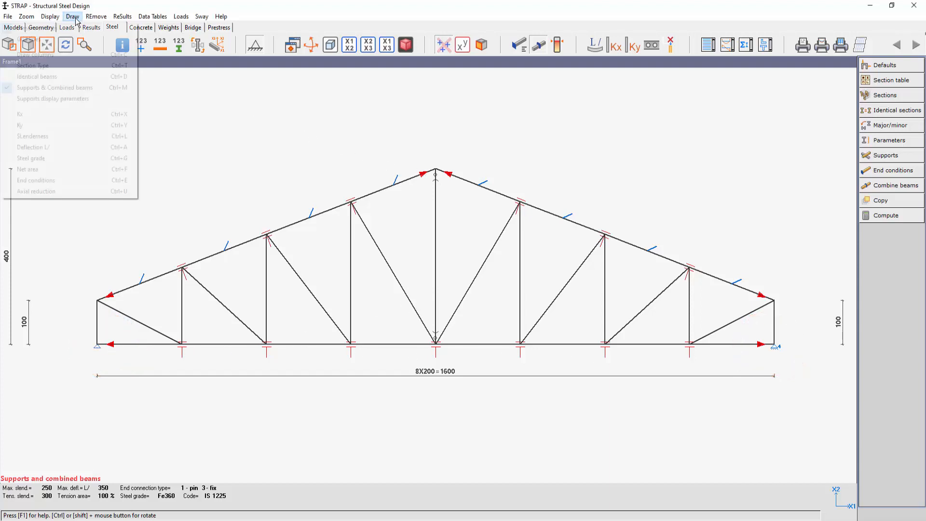
{"action": "left_click", "coordinate": [44, 99]}
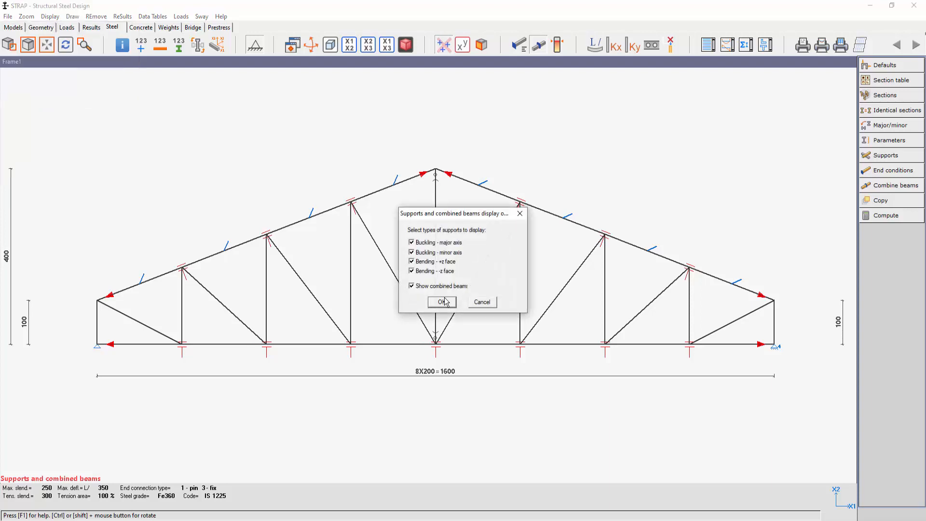
{"action": "left_click_drag", "start_coordinate": [442, 218], "coordinate": [135, 145]}
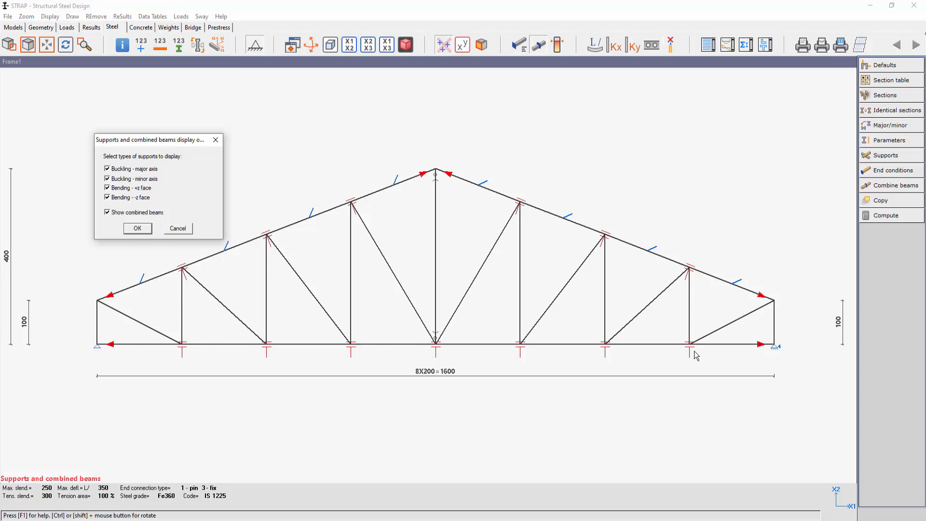
{"action": "left_click", "coordinate": [107, 214]}
{"action": "left_click", "coordinate": [137, 229]}
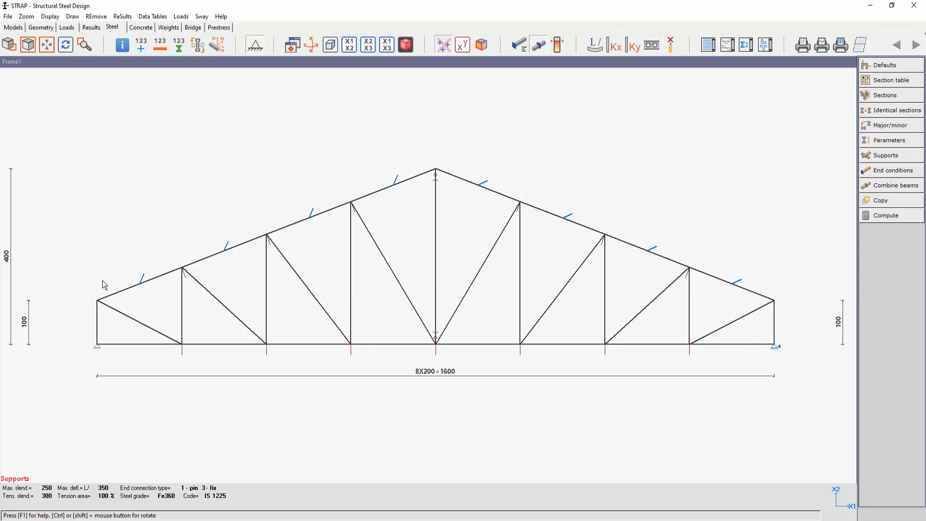
- Show the combined beams again and hide the minor-axis buckling supports in the truss display
{"action": "left_click", "coordinate": [73, 16]}
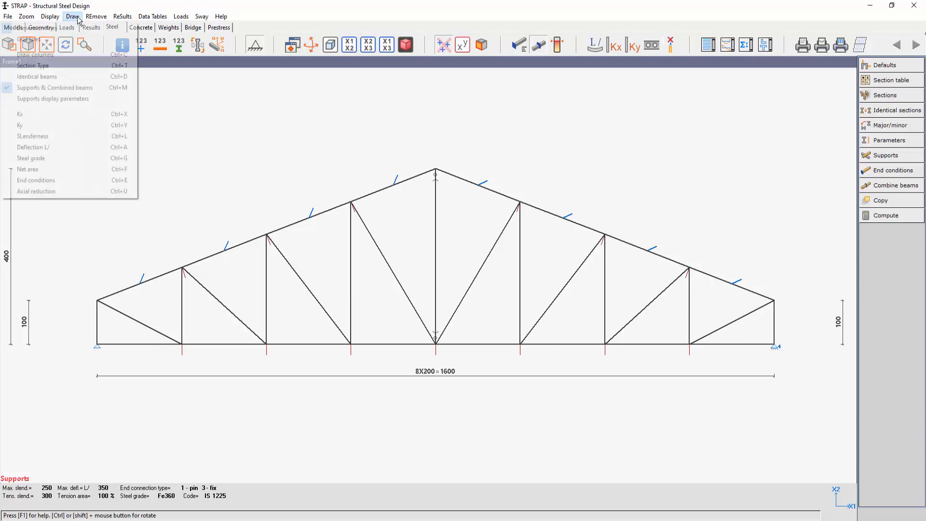
{"action": "left_click", "coordinate": [64, 97]}
{"action": "left_click", "coordinate": [124, 215]}
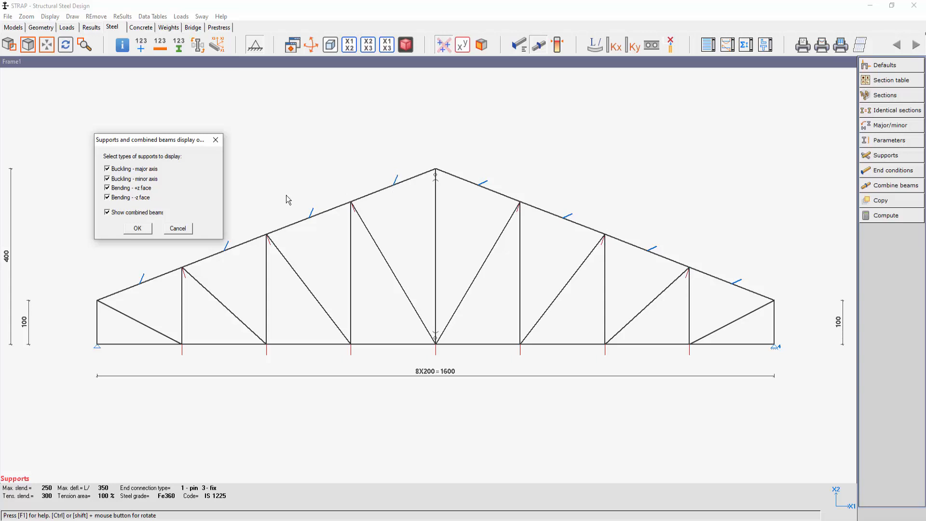
{"action": "left_click", "coordinate": [135, 180]}
{"action": "left_click", "coordinate": [138, 230]}
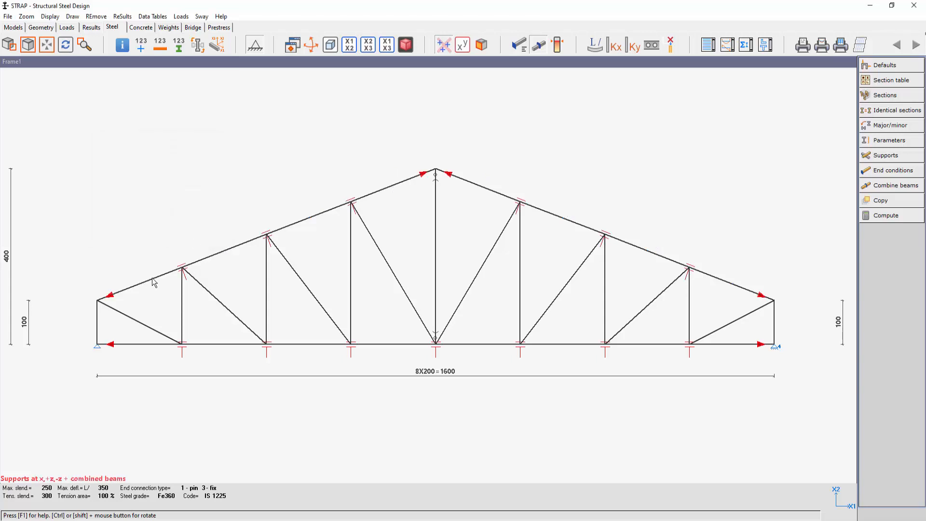
- Add user steel type ST425 with fy 350 and fu 425 MPa, reduced to 340 MPa above 12 mm and 330 MPa above 18 mm
{"action": "left_click", "coordinate": [7, 16]}
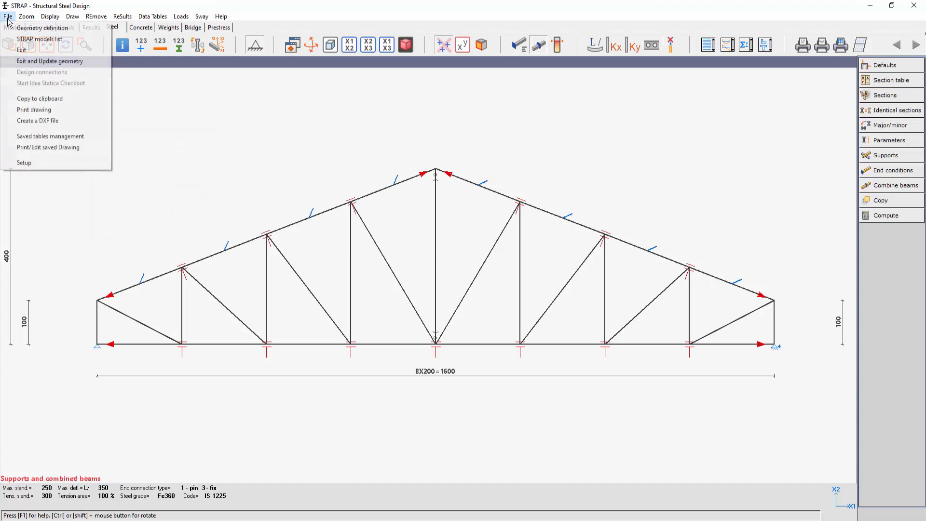
{"action": "left_click", "coordinate": [24, 163]}
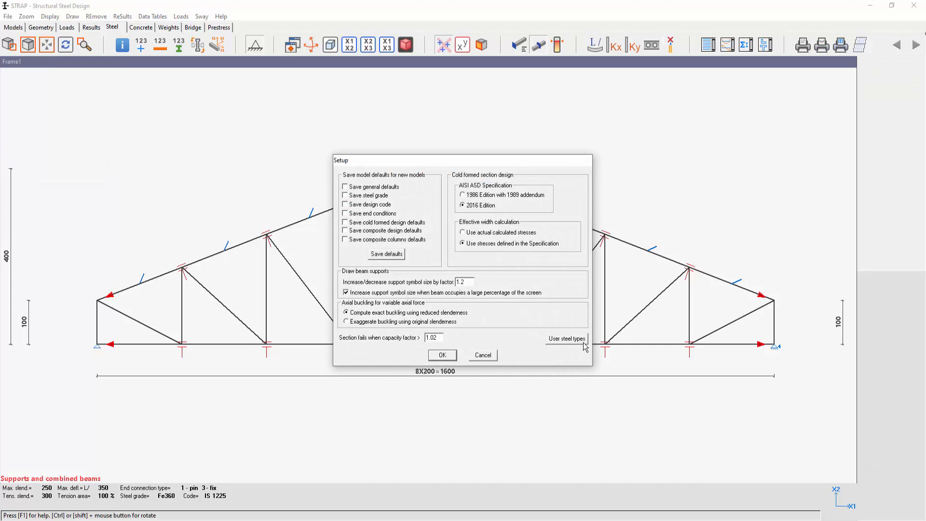
{"action": "left_click", "coordinate": [565, 344]}
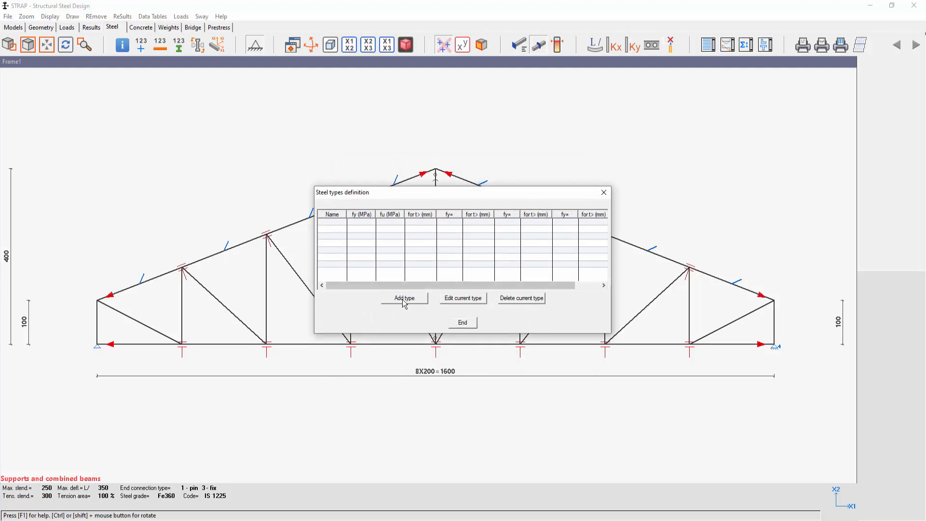
{"action": "left_click", "coordinate": [418, 302]}
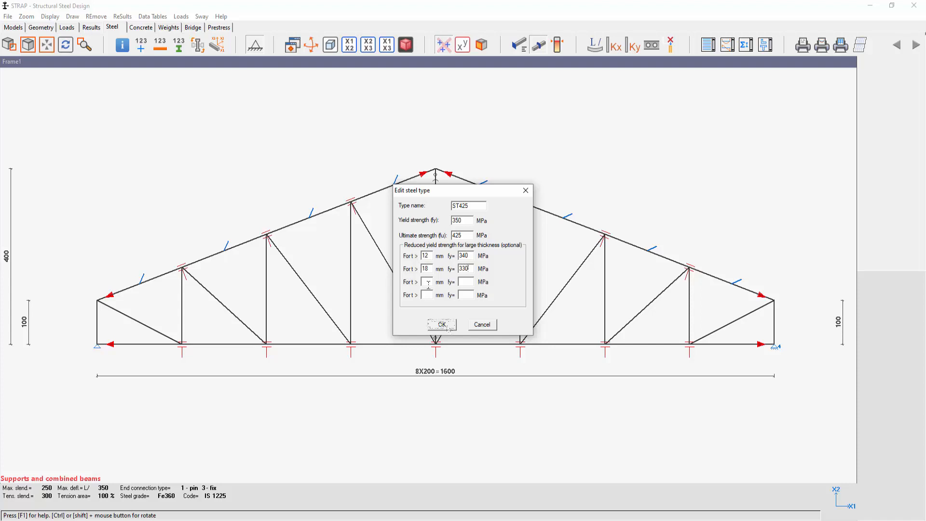
{"action": "left_click", "coordinate": [446, 324]}
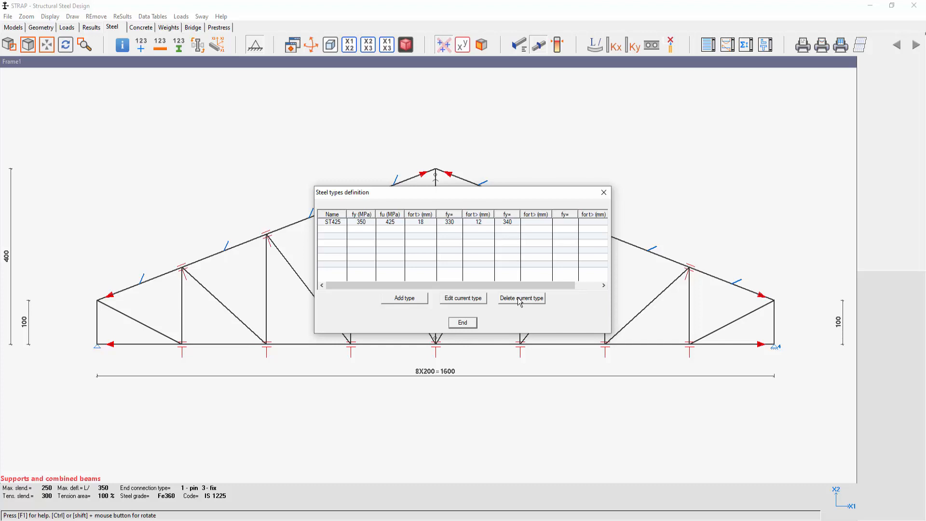
{"action": "left_click", "coordinate": [603, 192]}
- Set the default steel grade to the user-defined type ST425
{"action": "left_click", "coordinate": [877, 68]}
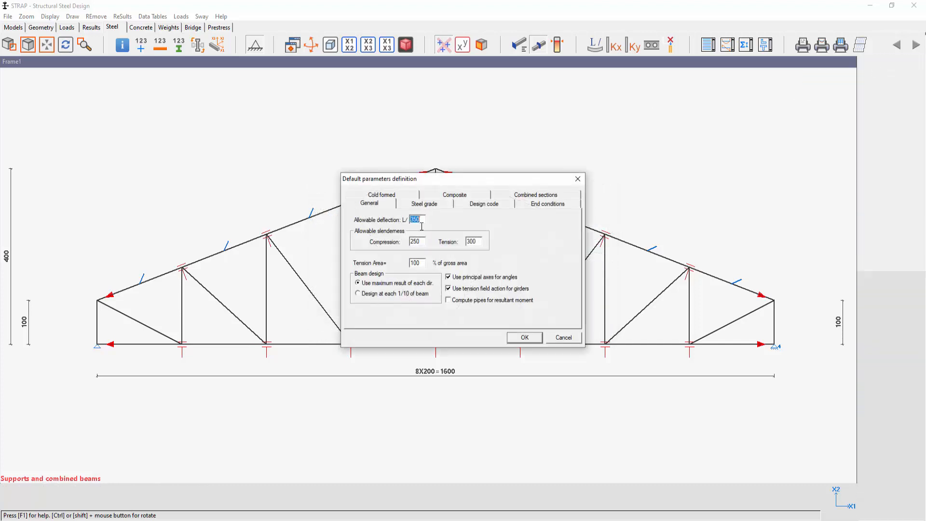
{"action": "left_click", "coordinate": [421, 204]}
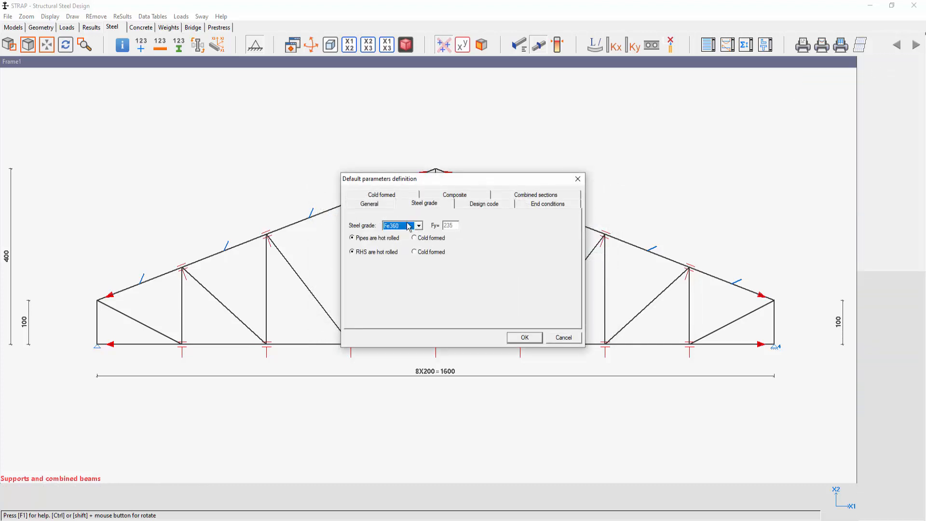
{"action": "left_click", "coordinate": [419, 226]}
{"action": "left_click", "coordinate": [419, 253]}
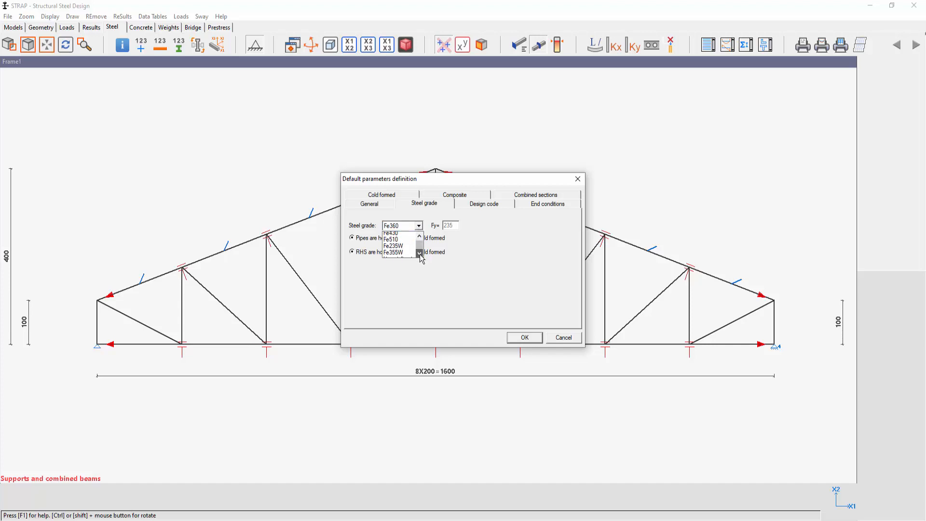
{"action": "left_click", "coordinate": [419, 253]}
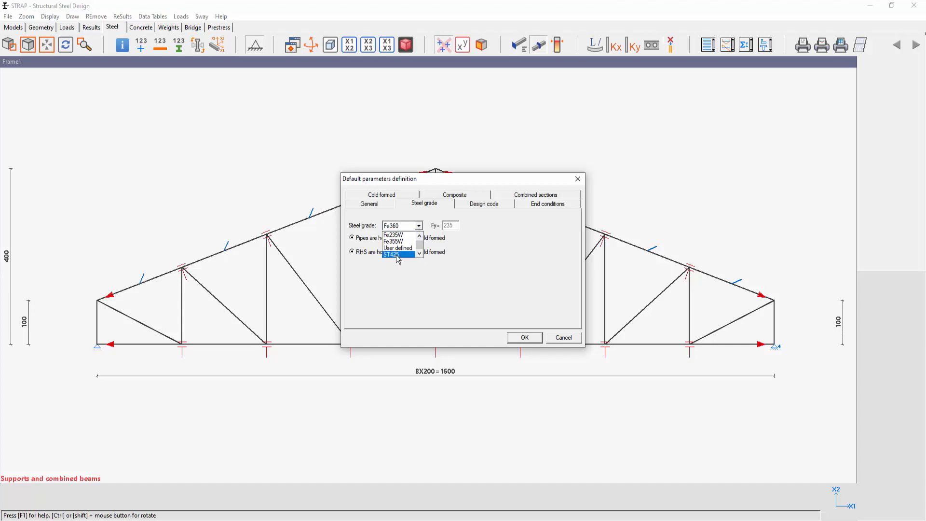
{"action": "left_click", "coordinate": [398, 255]}
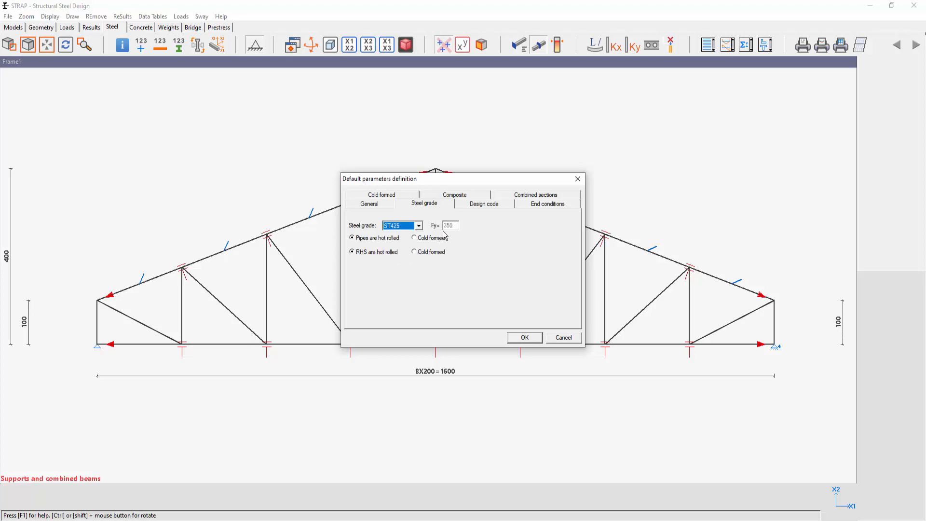